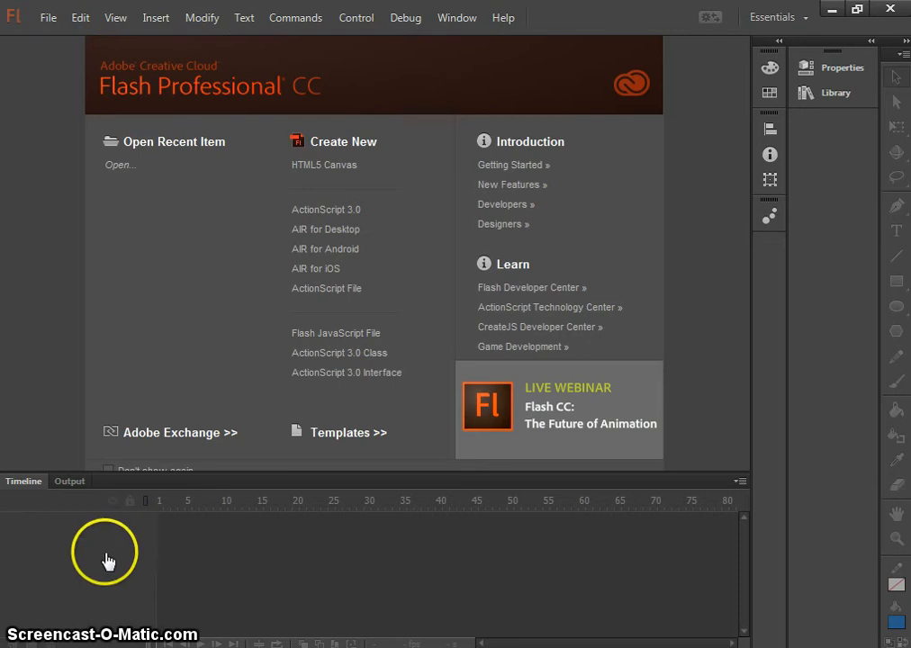
# Step: Create a new HTML5 Canvas document and draw a blue oval in the lower-left area of the stage
pyautogui.click(306, 165)
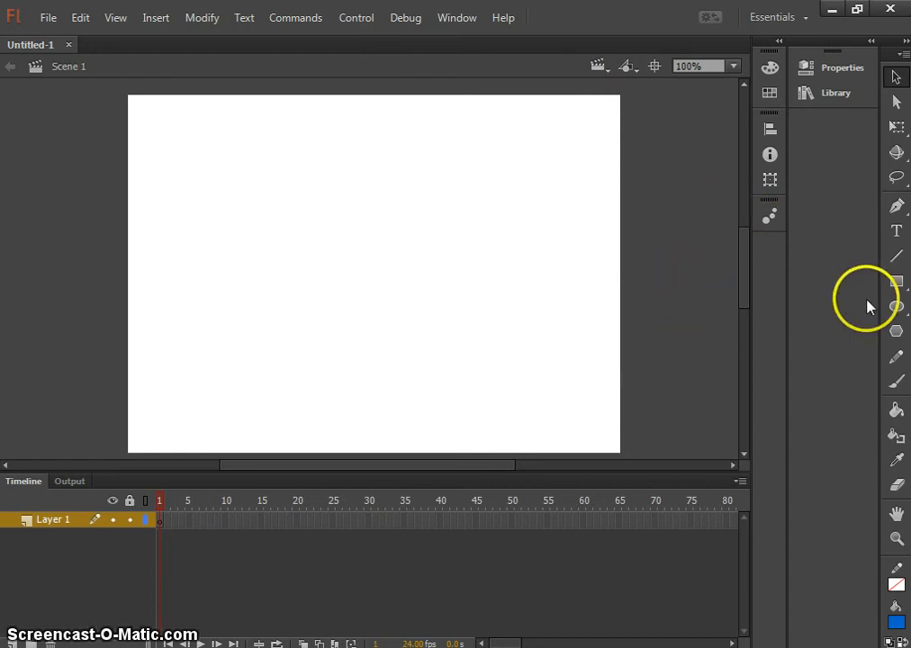
pyautogui.click(897, 308)
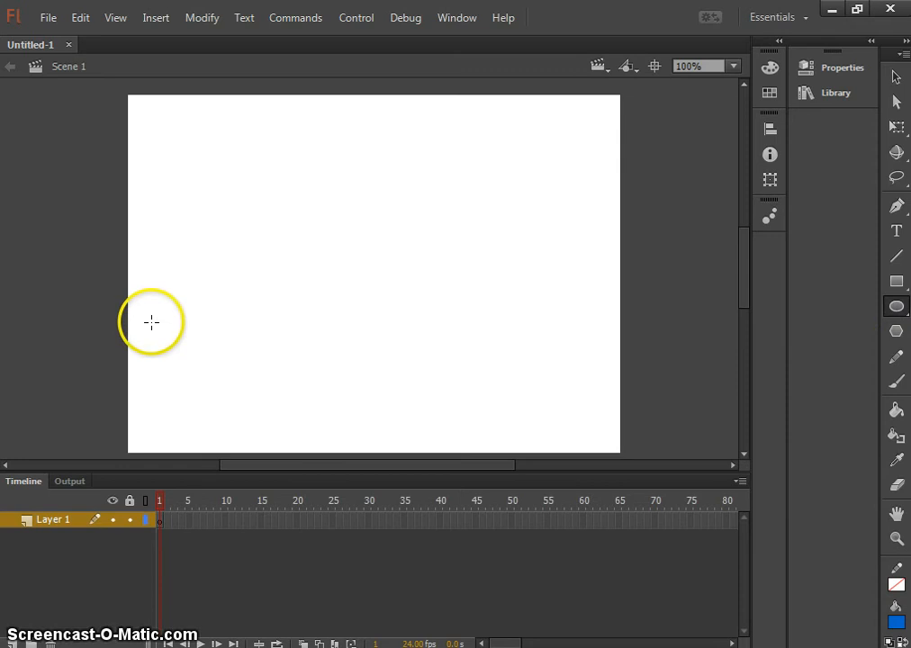
pyautogui.moveTo(152, 321); pyautogui.dragTo(278, 422)
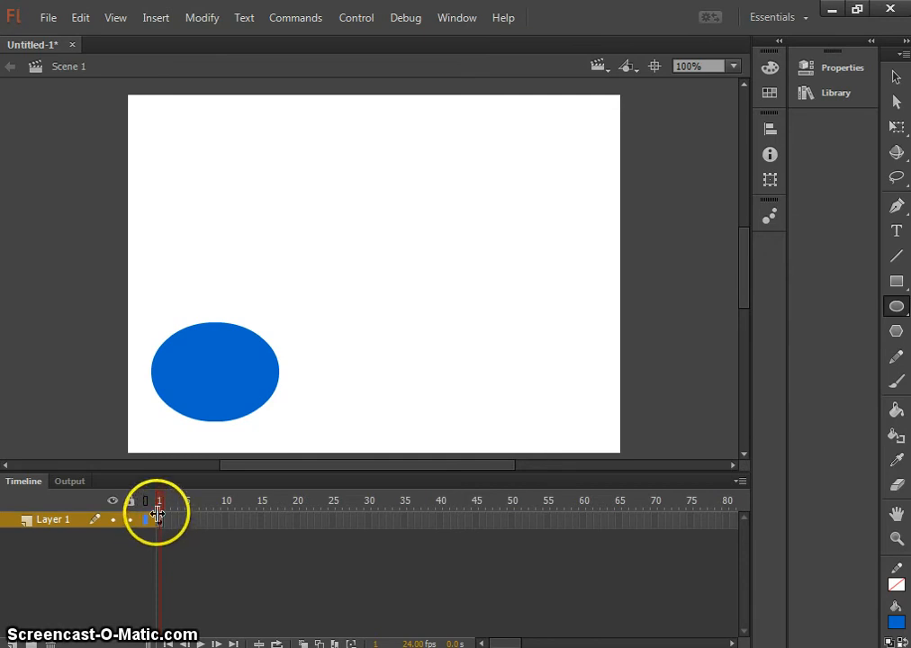
# Step: Insert a blank keyframe at frame 55 of Layer 1 and scrub back to frame 36 to check the oval
pyautogui.rightClick(548, 520)
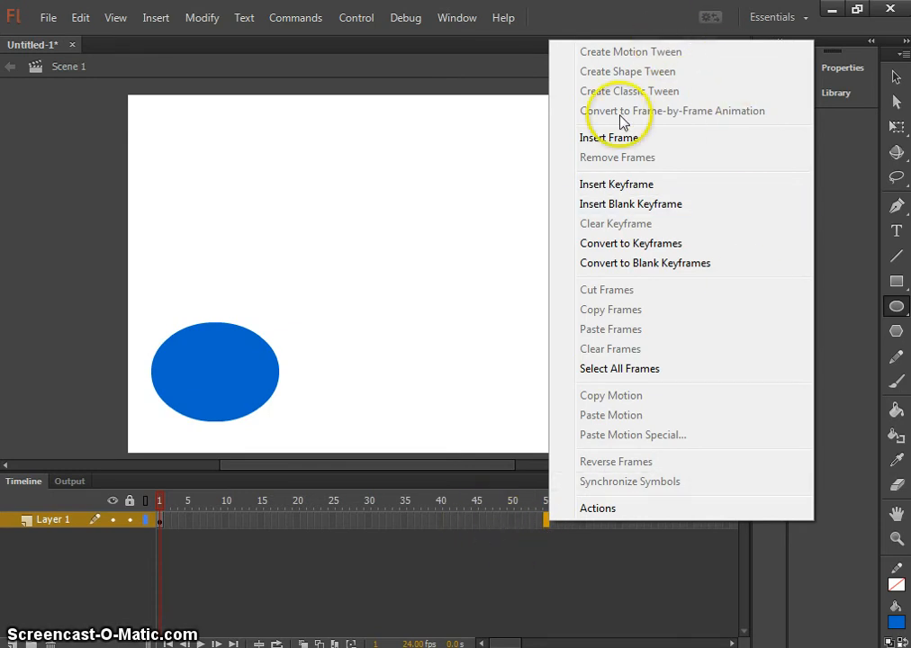
pyautogui.click(617, 205)
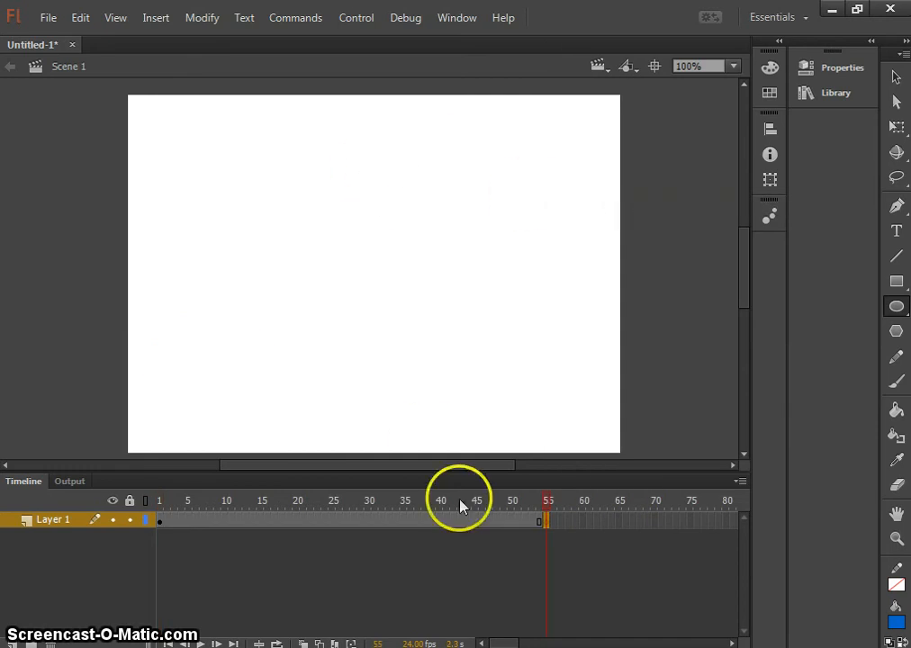
pyautogui.click(537, 506)
pyautogui.click(411, 502)
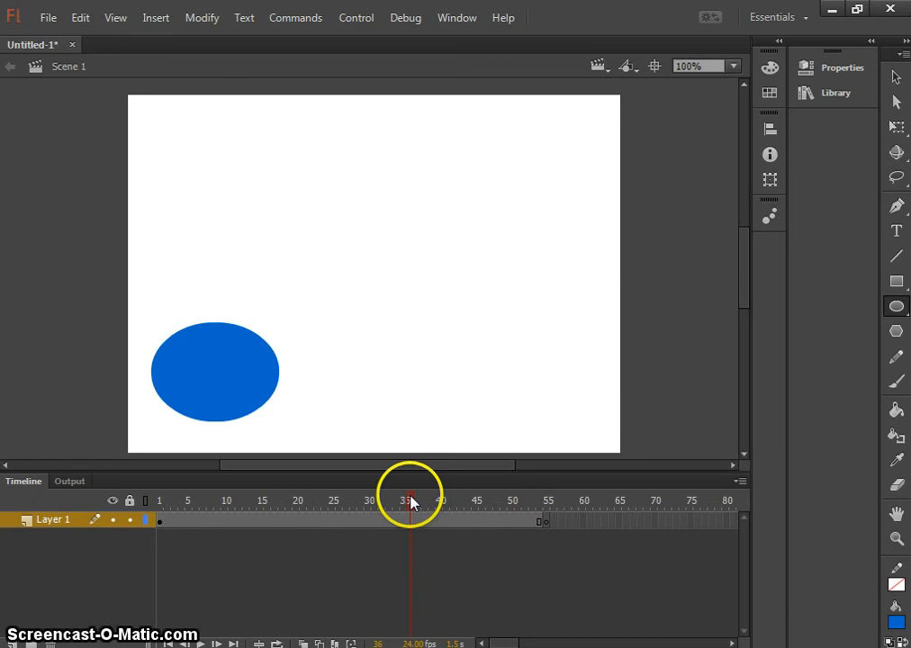
# Step: At frame 55 of Layer 1, draw a blue pentagon in the upper-middle area of the stage
pyautogui.click(503, 502)
pyautogui.click(549, 501)
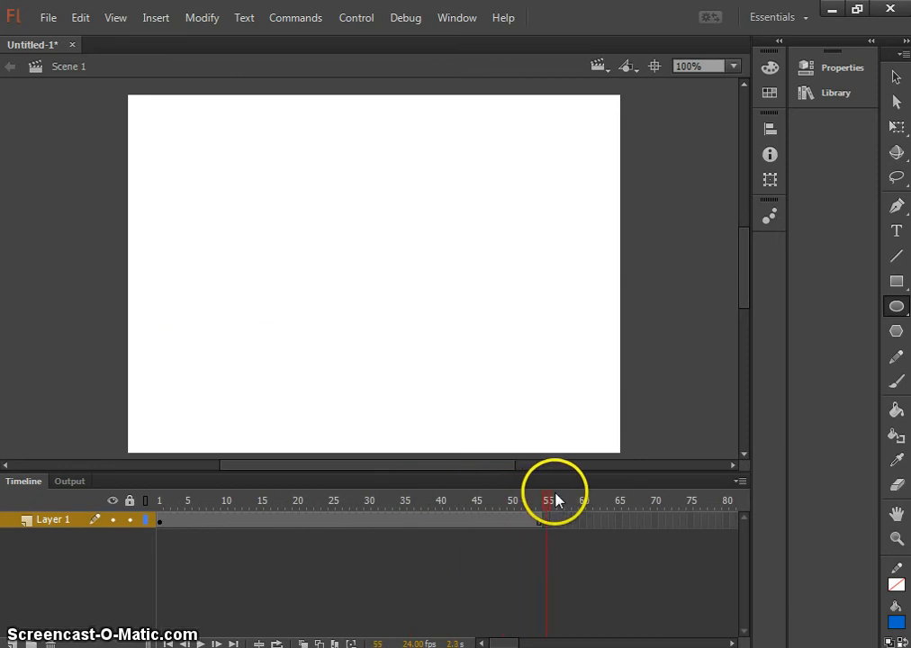
pyautogui.click(897, 332)
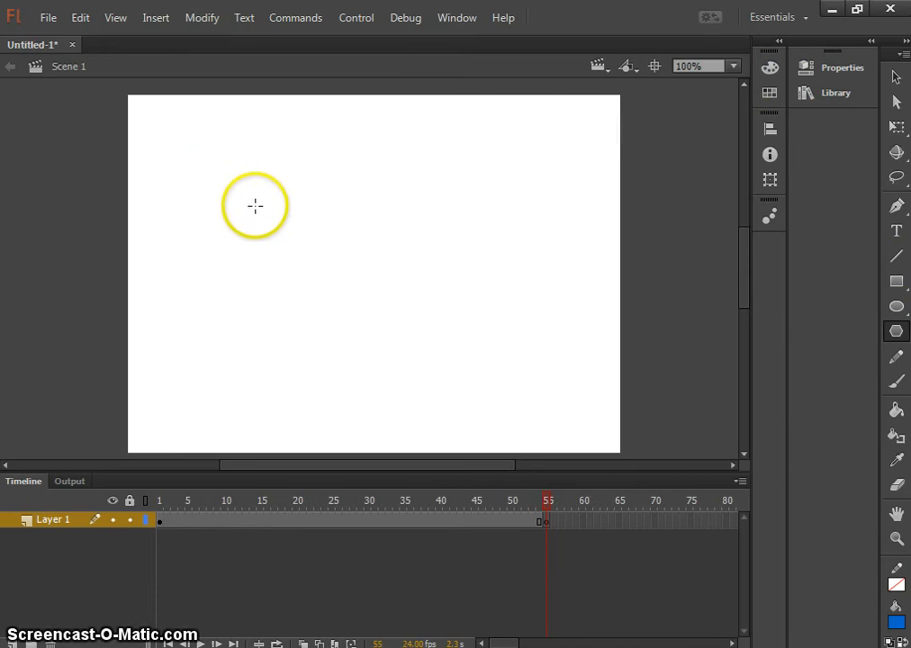
pyautogui.moveTo(341, 228); pyautogui.dragTo(411, 270)
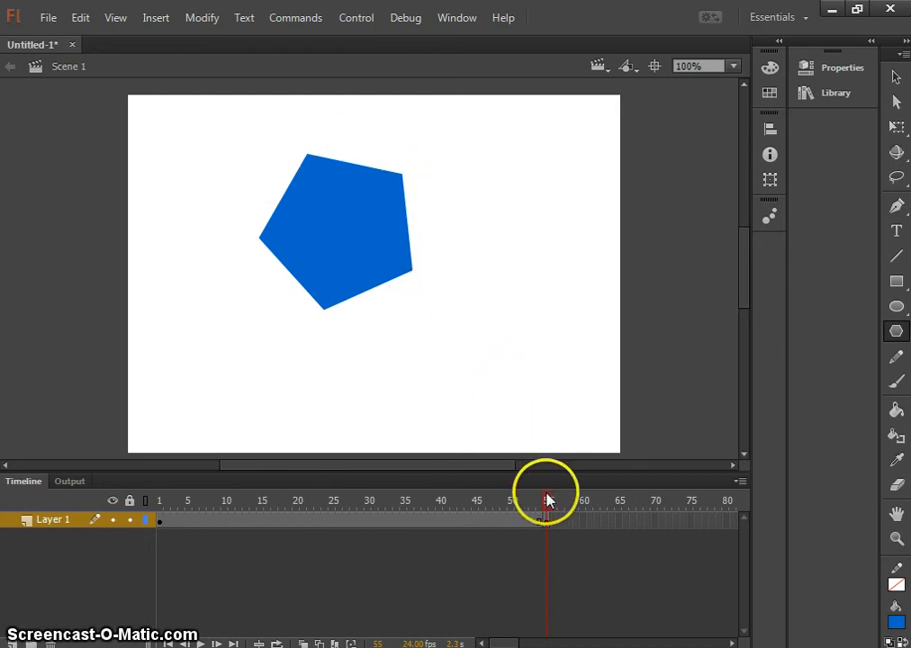
# Step: Create a shape tween on Layer 1 between the oval at frame 1 and the pentagon at frame 55
pyautogui.click(428, 498)
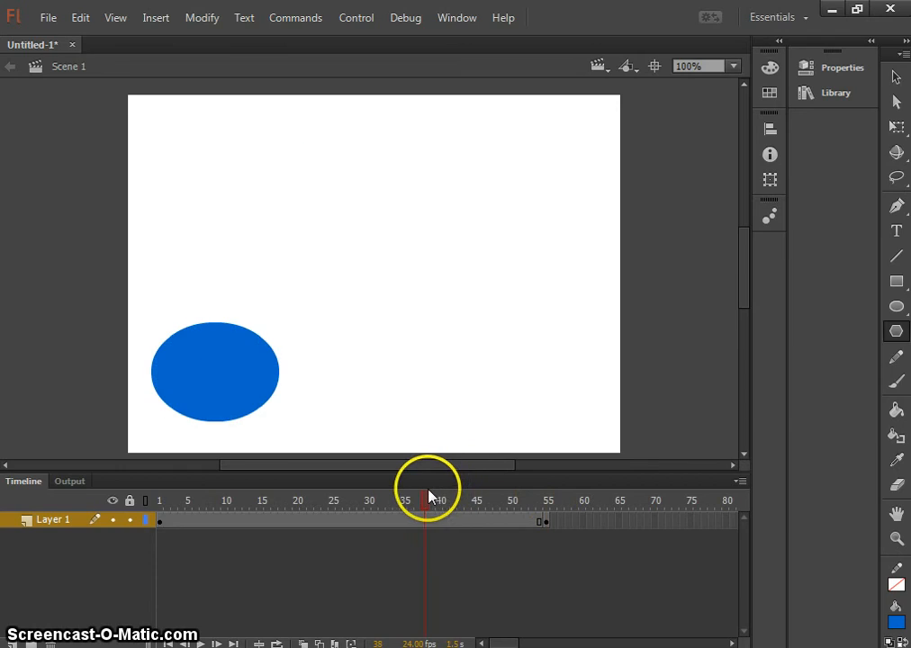
pyautogui.click(328, 499)
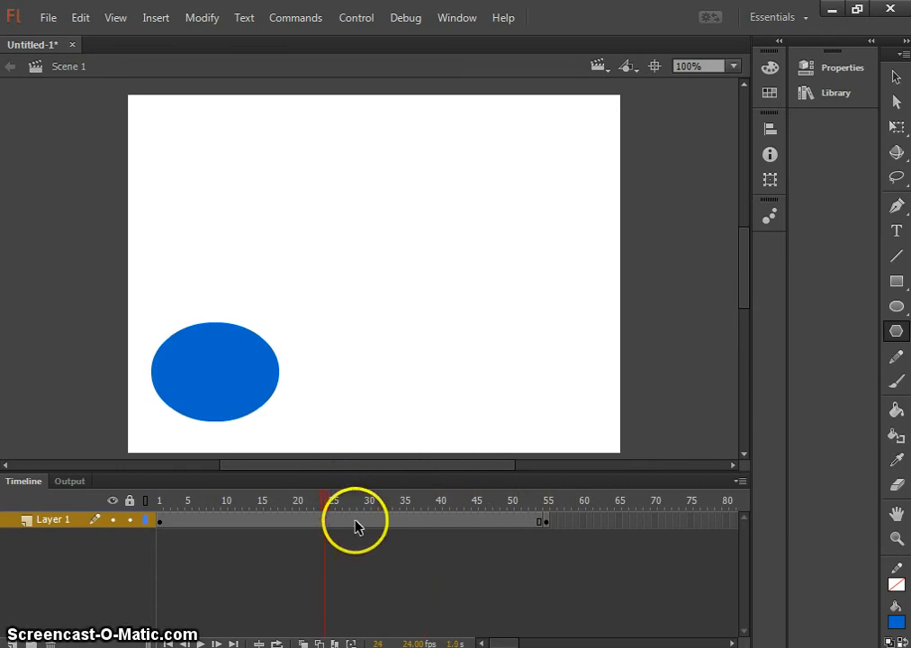
pyautogui.rightClick(355, 520)
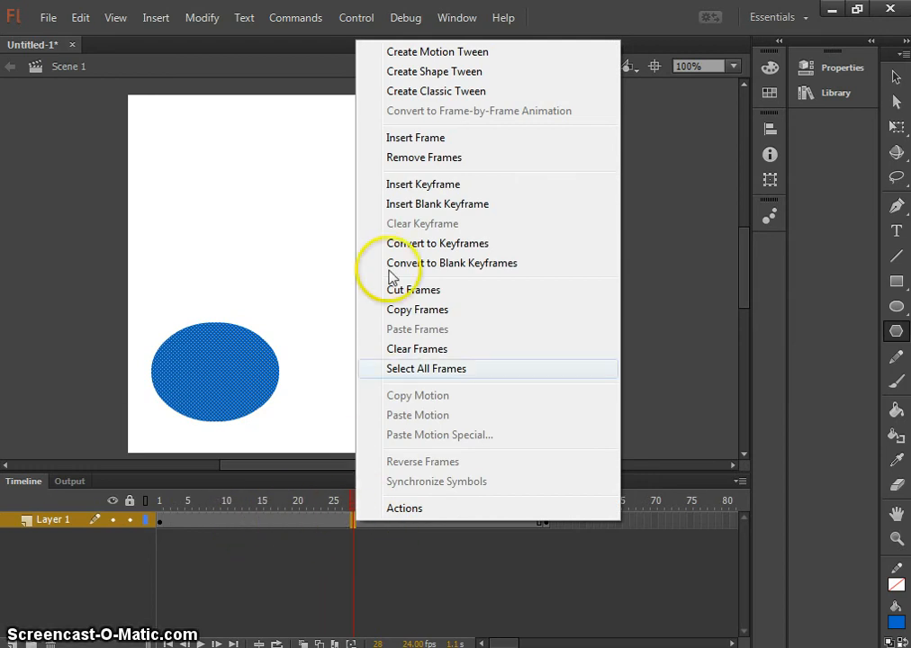
pyautogui.click(441, 79)
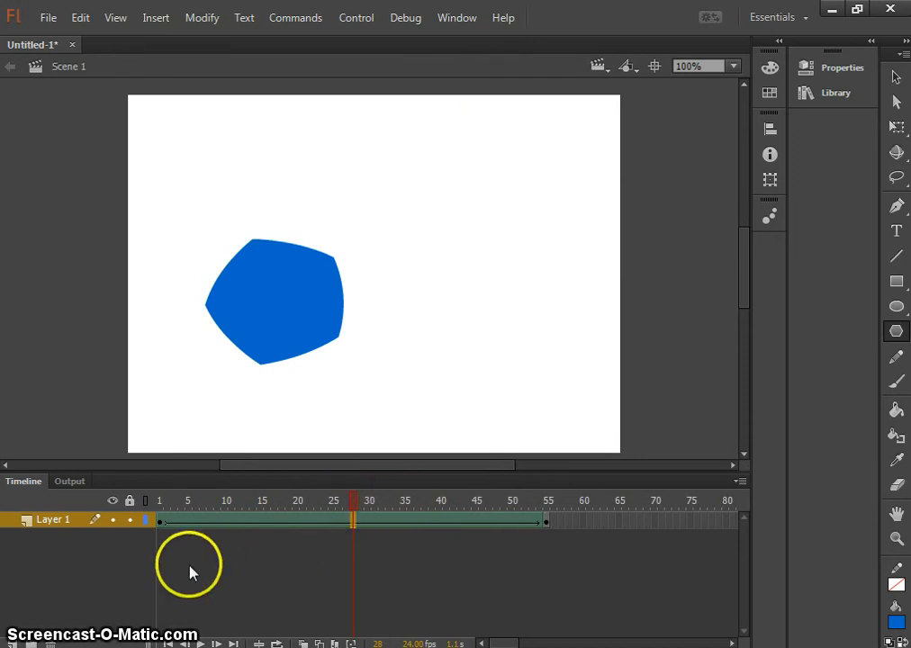
# Step: Rewind to frame 1 and play the shape tween in the timeline
pyautogui.click(168, 644)
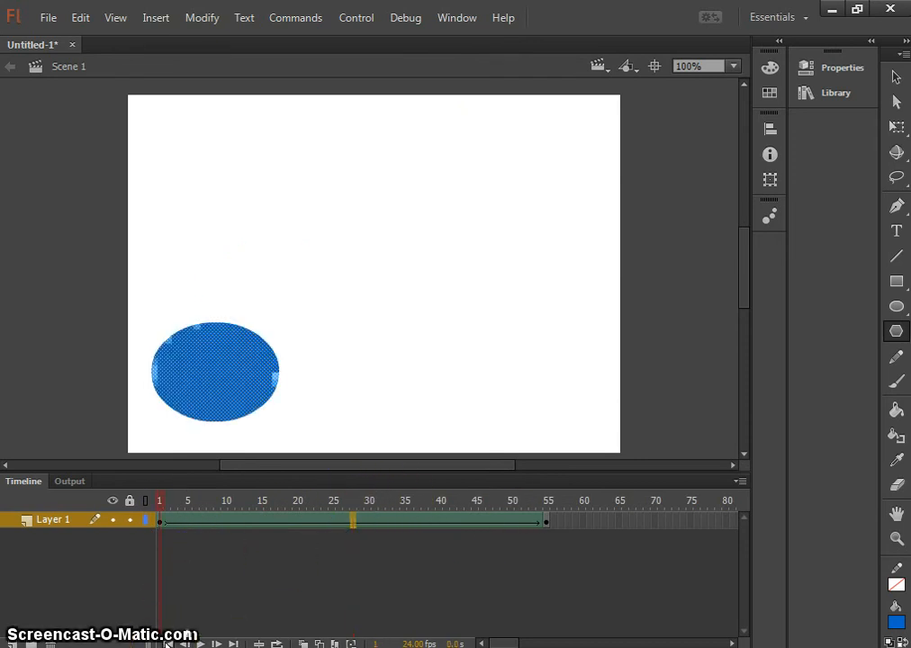
pyautogui.click(172, 642)
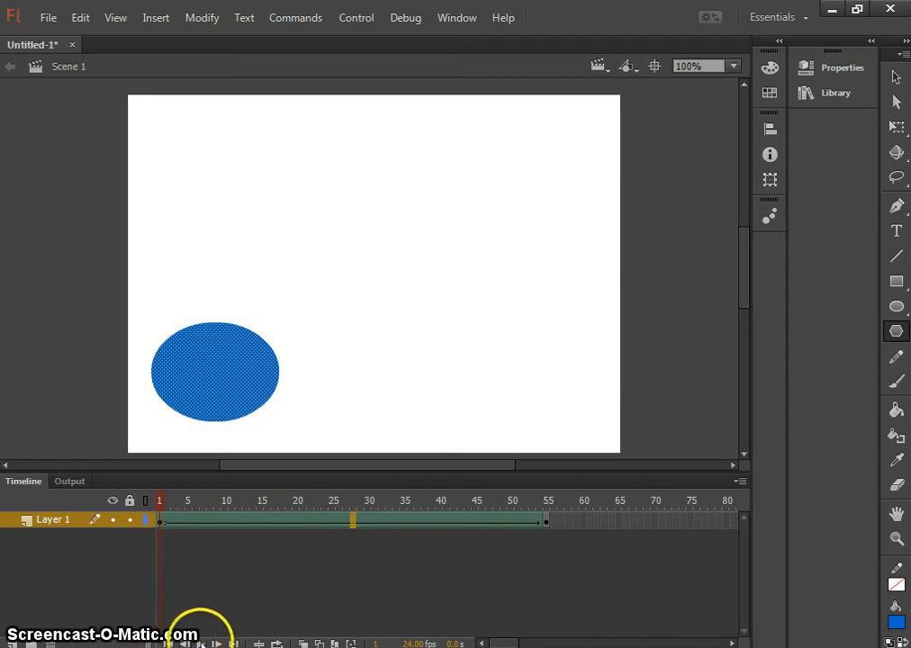
pyautogui.click(201, 643)
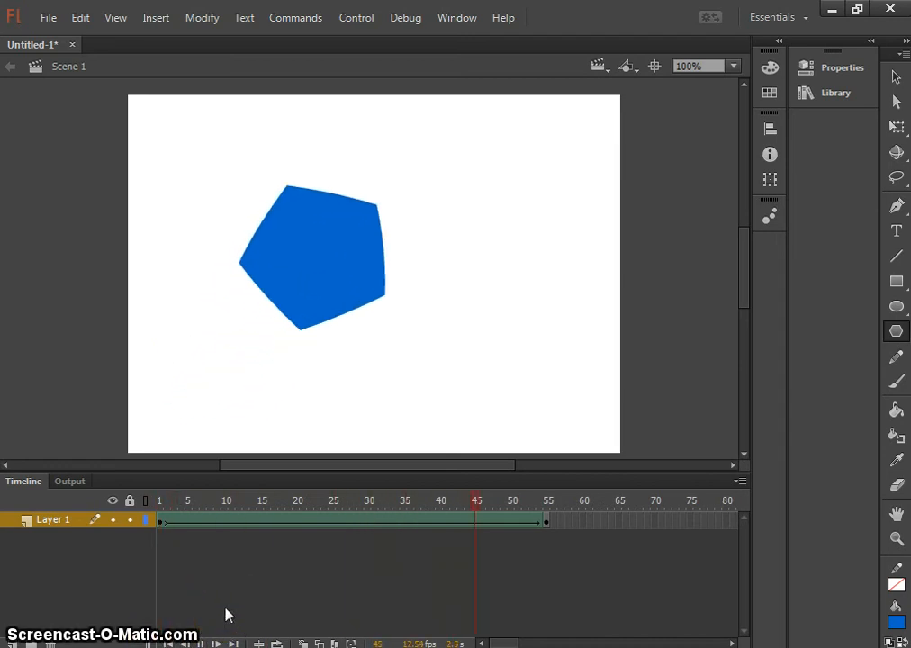
# Step: Fill the pentagon at frame 55 with bright magenta and replay the animation from frame 1
pyautogui.click(896, 77)
pyautogui.click(332, 241)
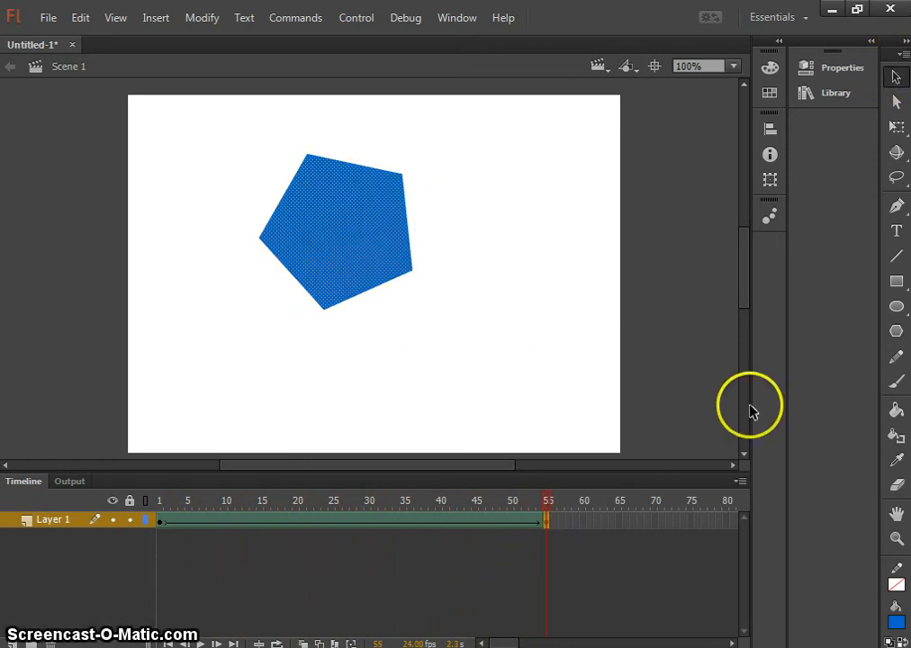
pyautogui.click(896, 409)
pyautogui.click(896, 620)
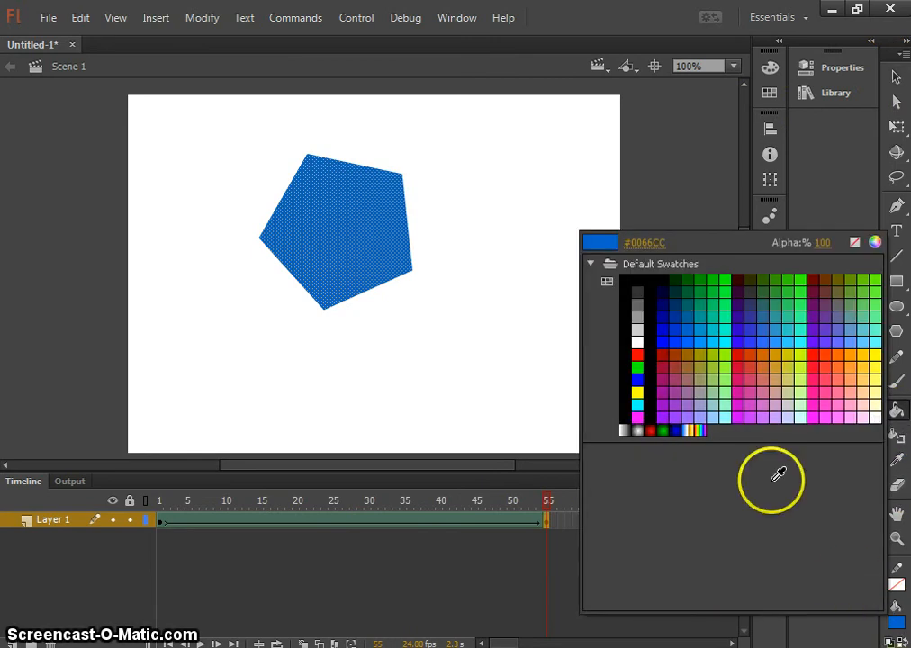
pyautogui.click(743, 412)
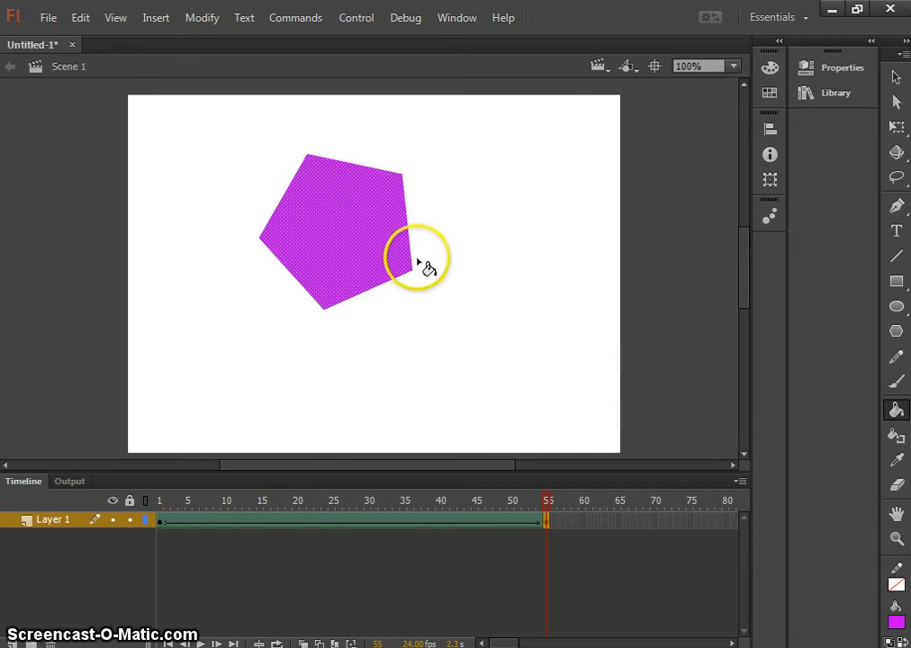
pyautogui.moveTo(548, 510); pyautogui.dragTo(155, 504)
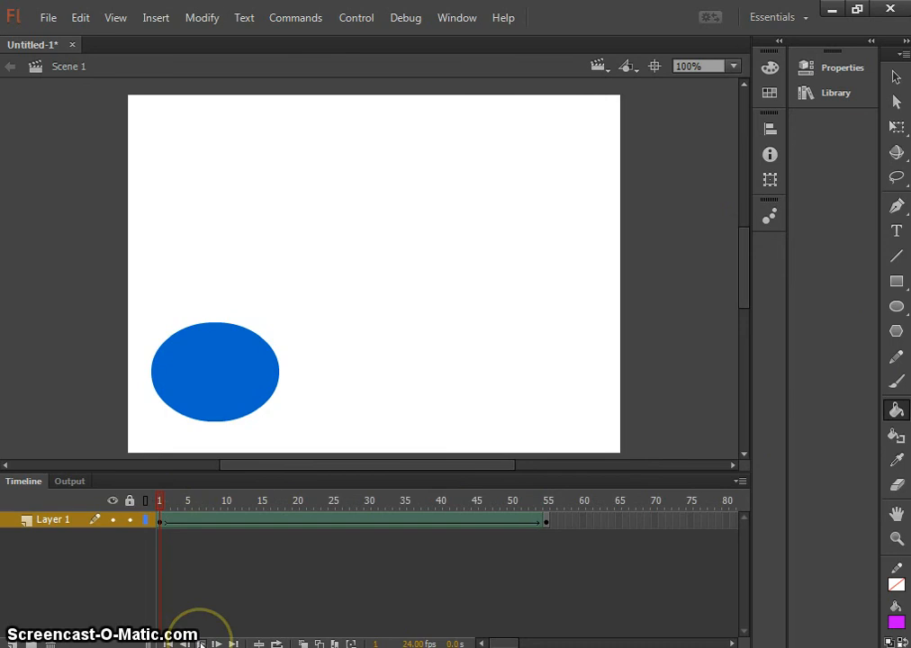
pyautogui.click(200, 645)
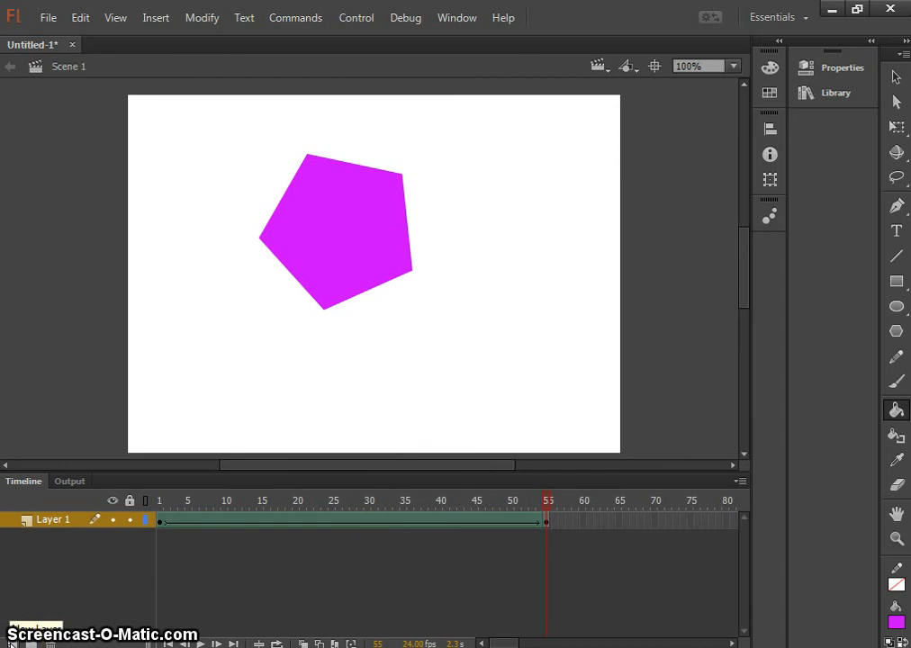
# Step: Add a new layer above Layer 1 and draw a green oval on it in the upper-left corner of the stage
pyautogui.click(12, 643)
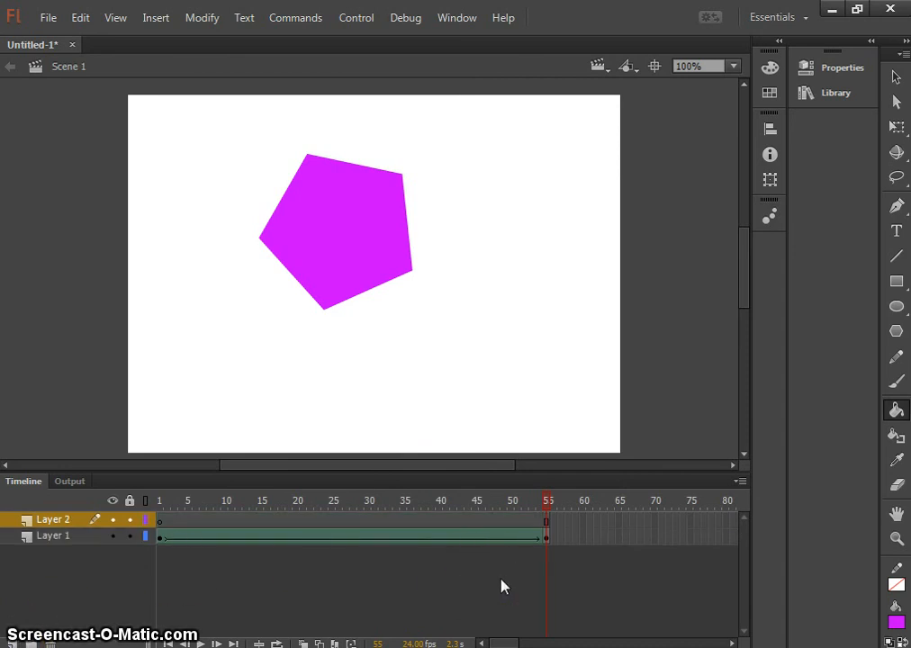
pyautogui.click(341, 562)
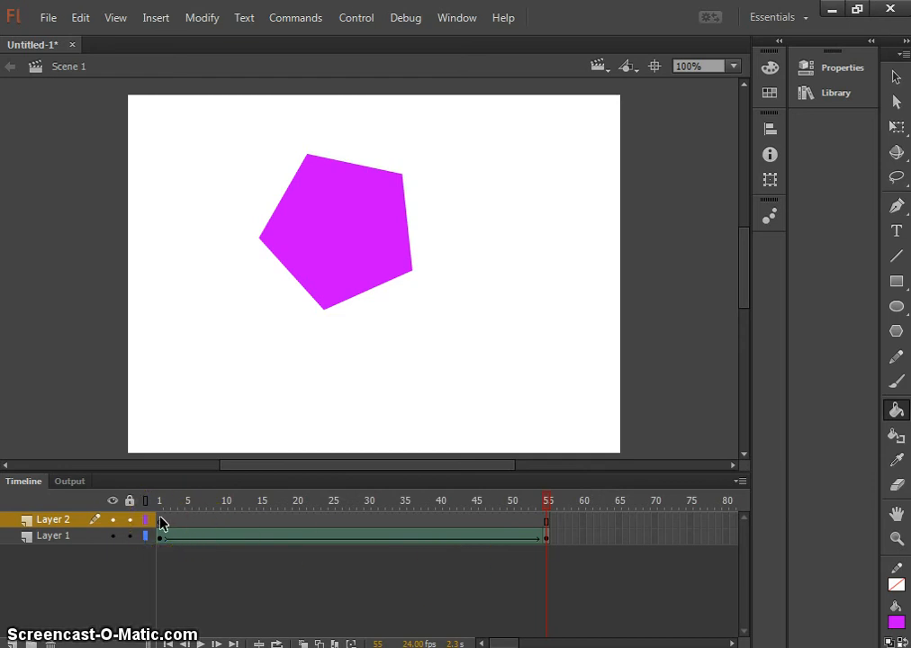
pyautogui.click(896, 308)
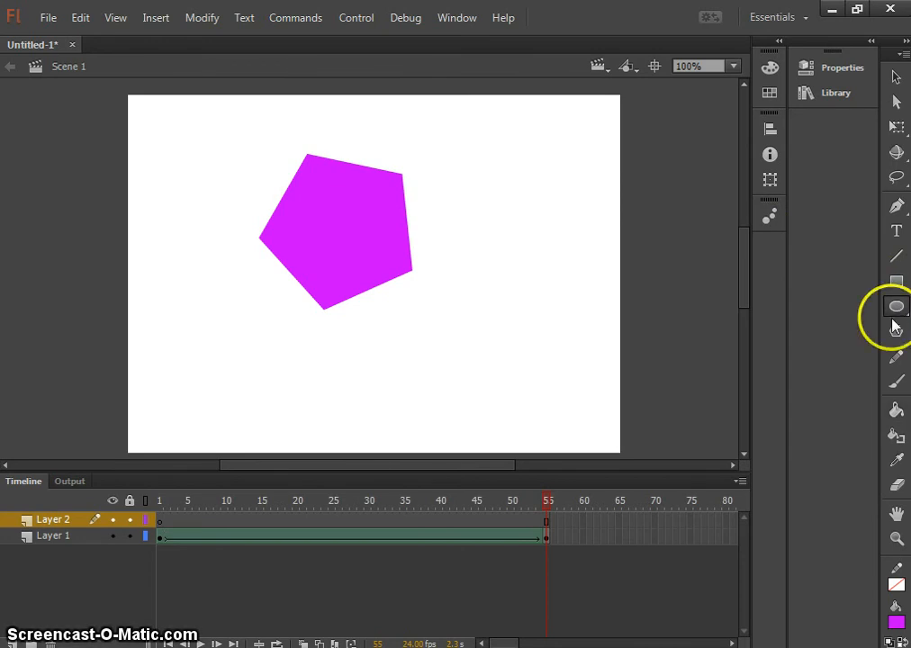
pyautogui.click(896, 619)
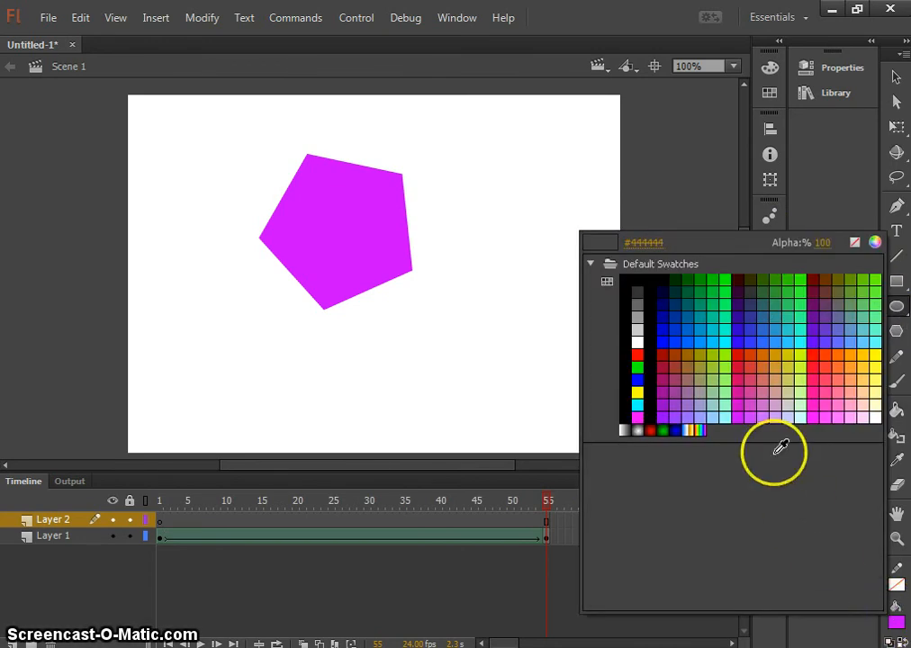
pyautogui.click(811, 298)
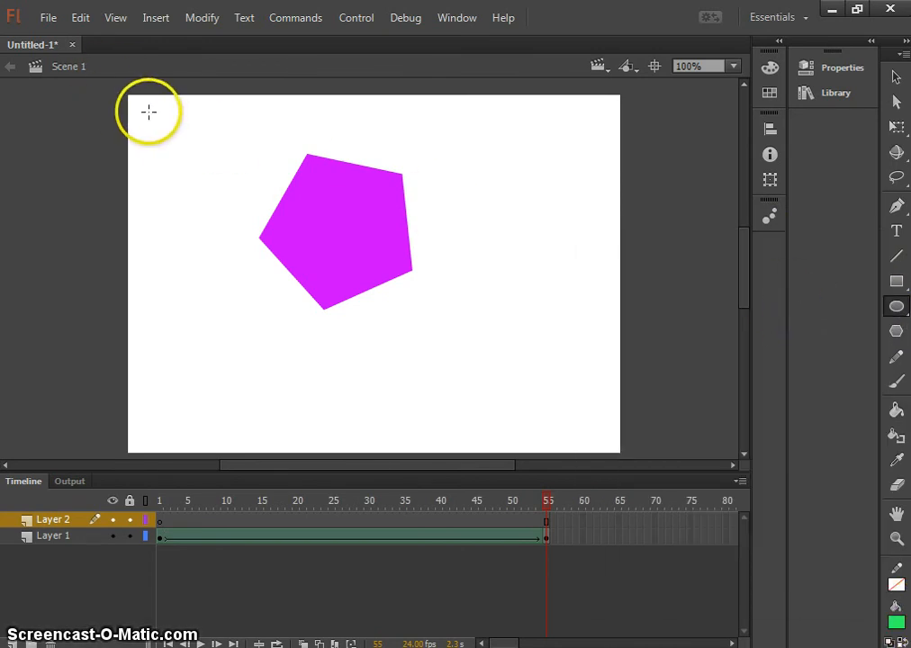
pyautogui.moveTo(148, 111); pyautogui.dragTo(273, 205)
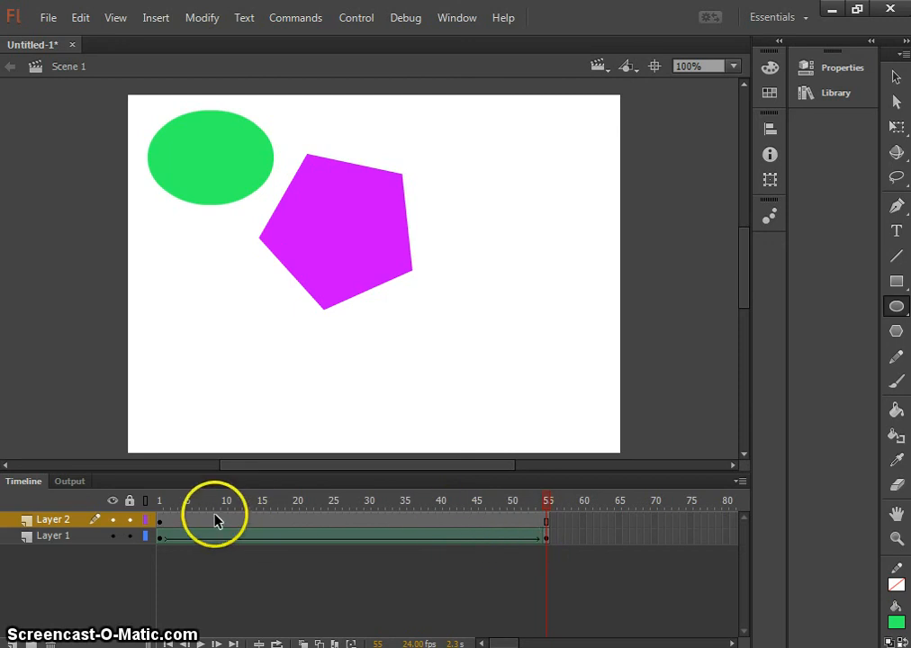
pyautogui.rightClick(547, 529)
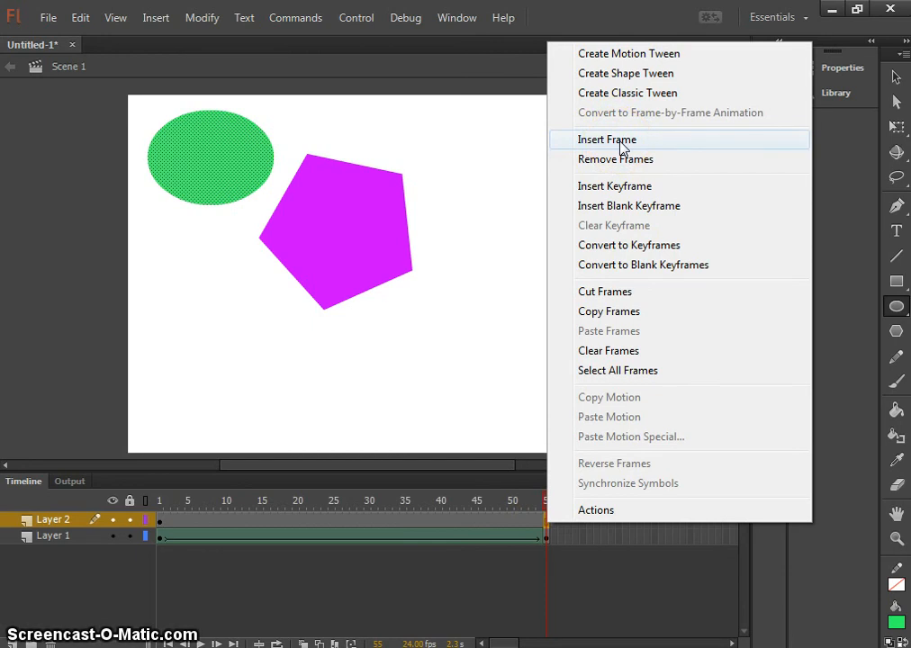
pyautogui.click(590, 583)
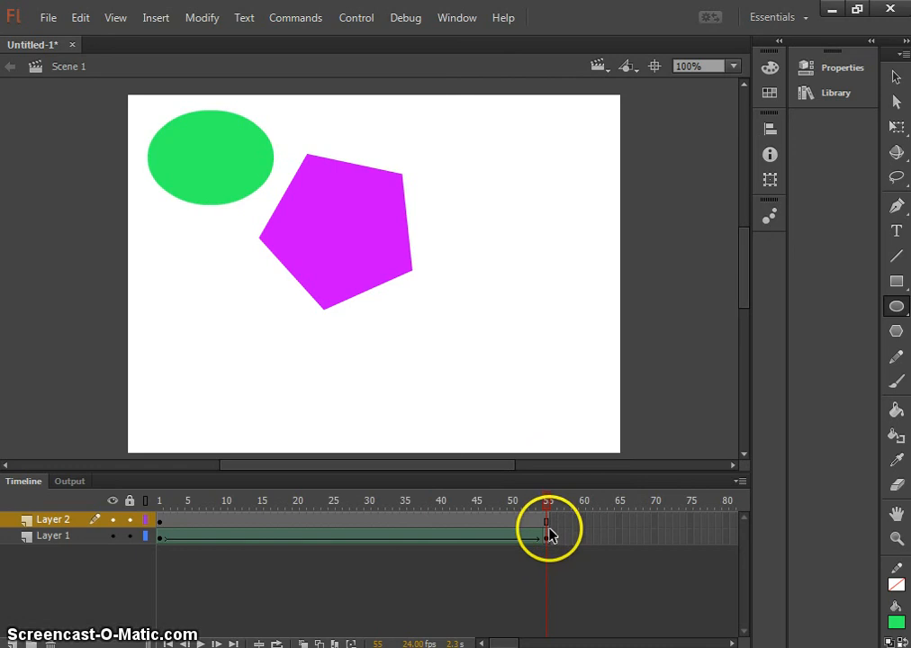
pyautogui.moveTo(545, 510); pyautogui.dragTo(511, 500)
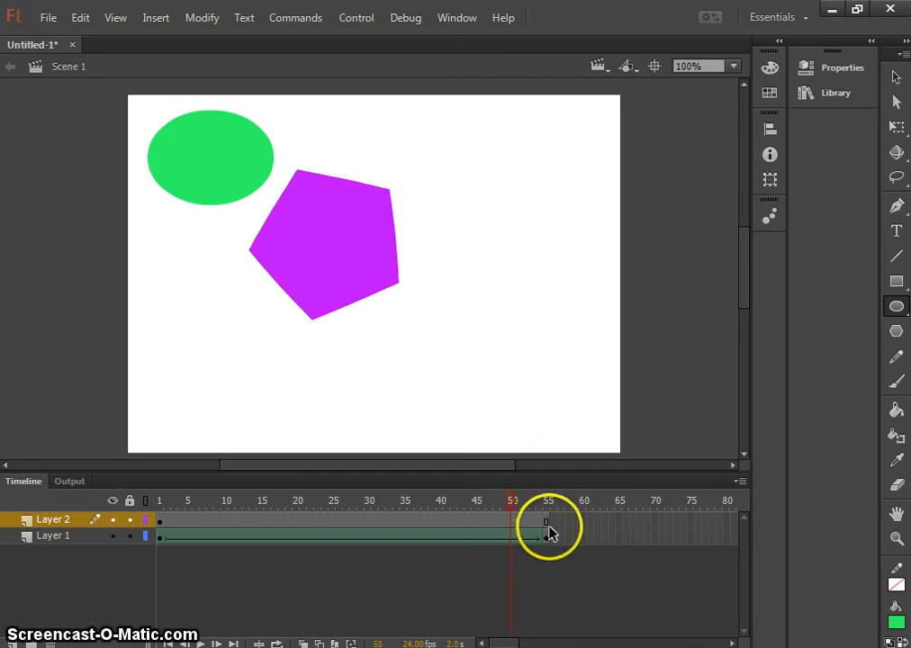
pyautogui.moveTo(510, 506); pyautogui.dragTo(548, 510)
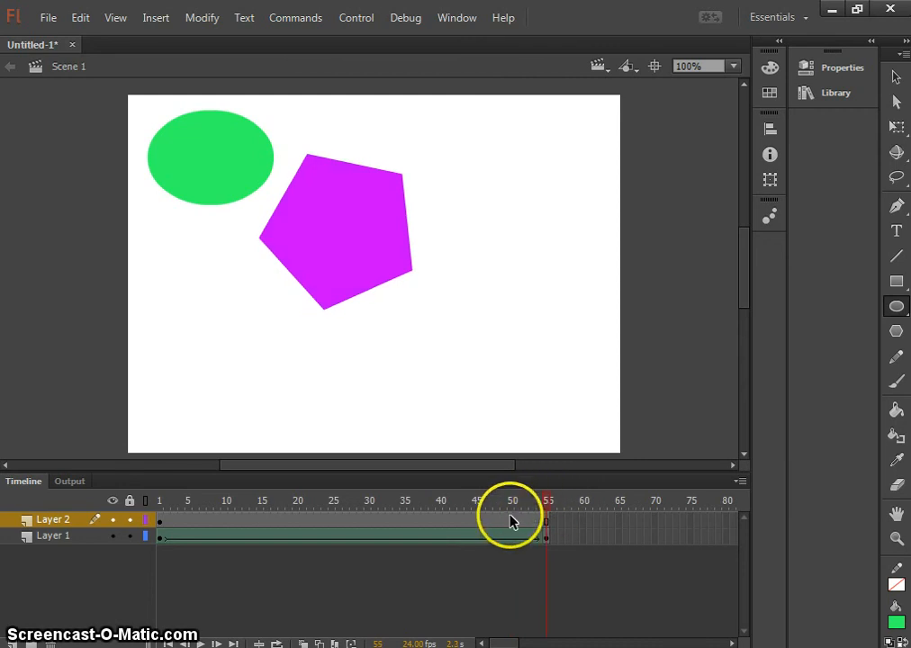
# Step: Create a motion tween on Layer 2, converting the green oval to a symbol
pyautogui.rightClick(303, 521)
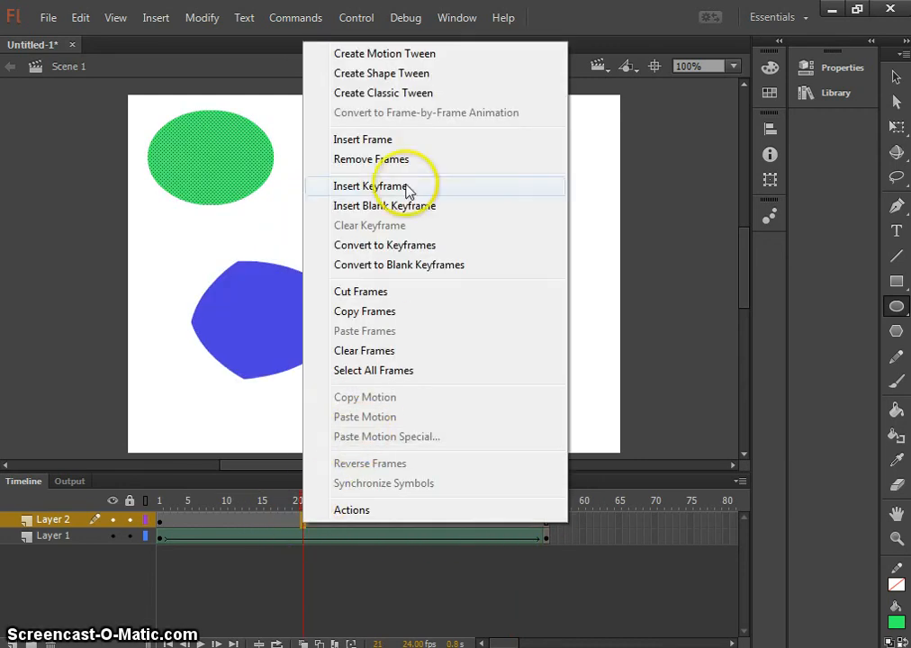
pyautogui.click(370, 56)
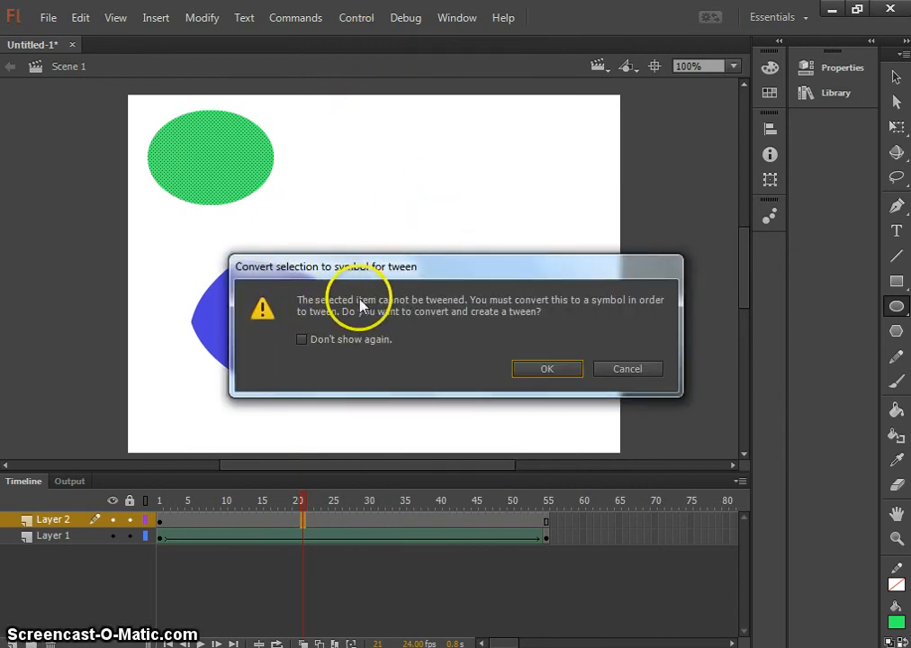
pyautogui.click(548, 370)
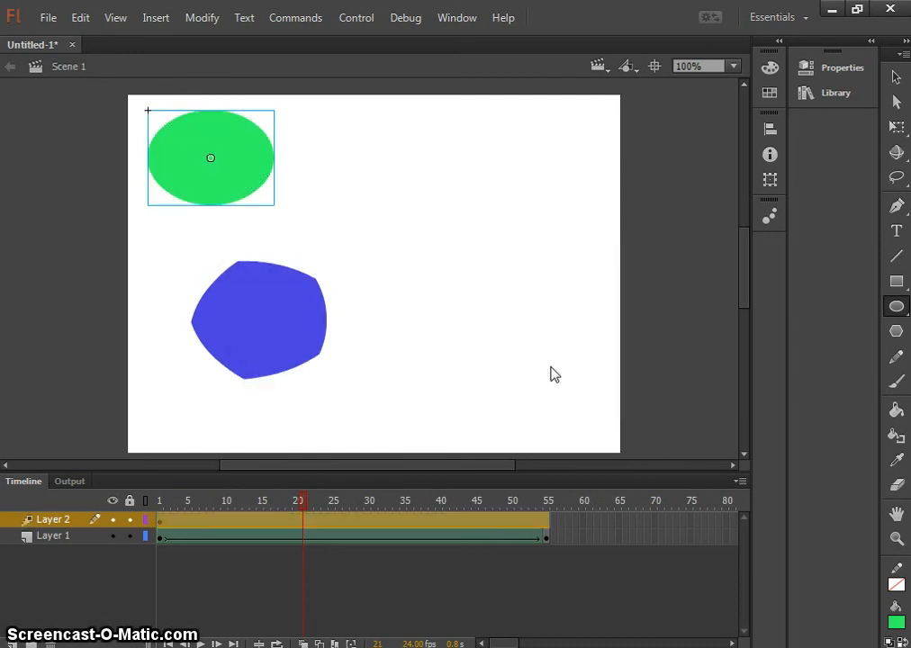
# Step: Move the green oval to the stage's lower-right corner at frame 55 and replay the animation from frame 1
pyautogui.click(526, 585)
pyautogui.click(545, 522)
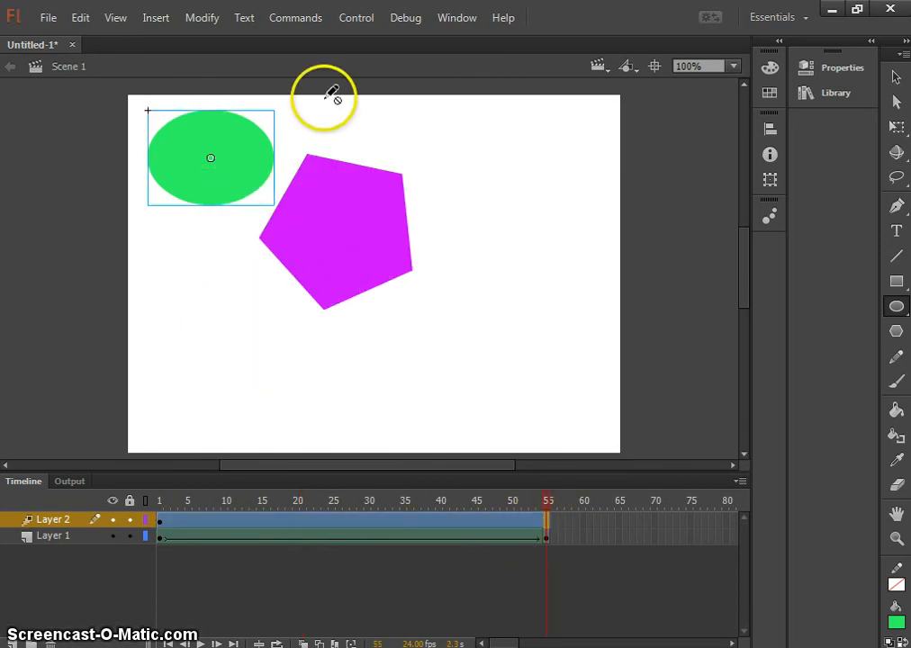
pyautogui.click(896, 79)
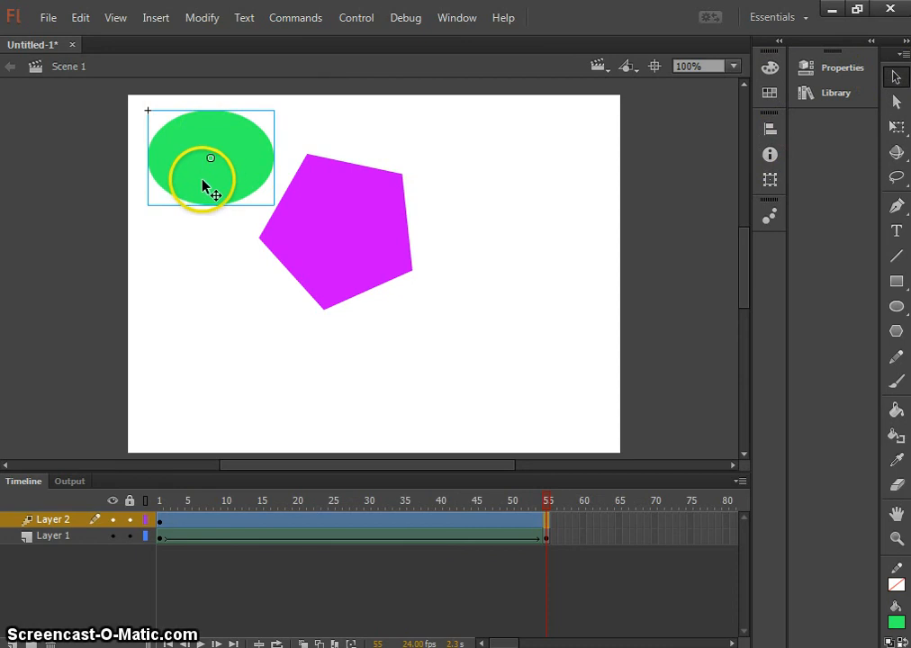
pyautogui.moveTo(340, 293); pyautogui.dragTo(540, 413)
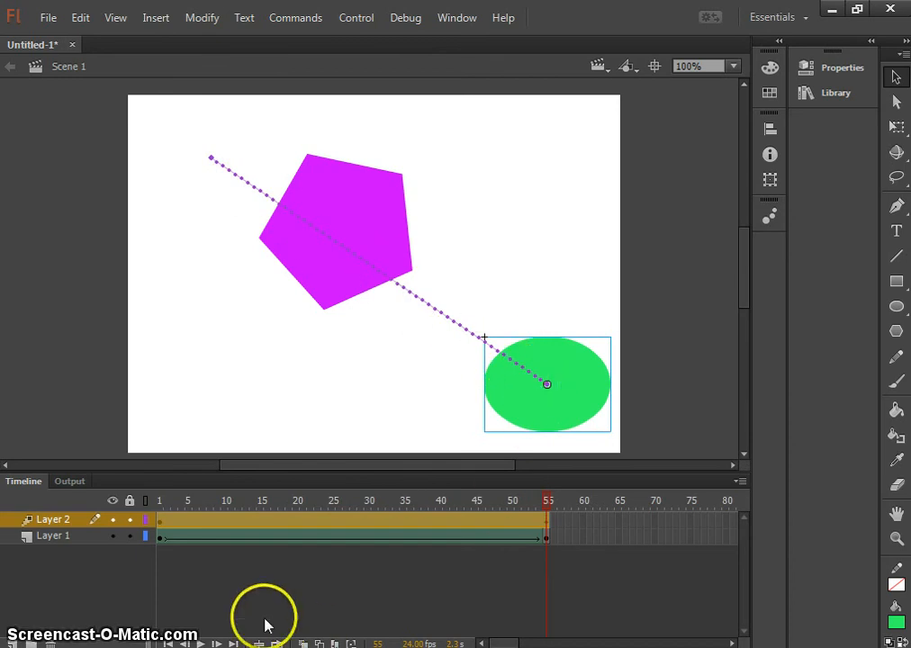
pyautogui.click(167, 643)
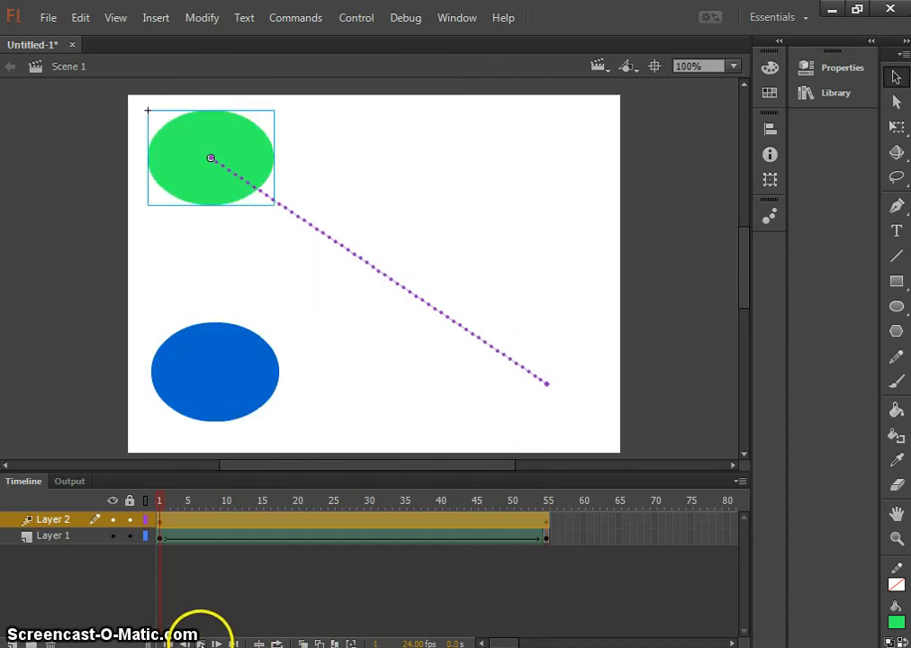
pyautogui.click(200, 642)
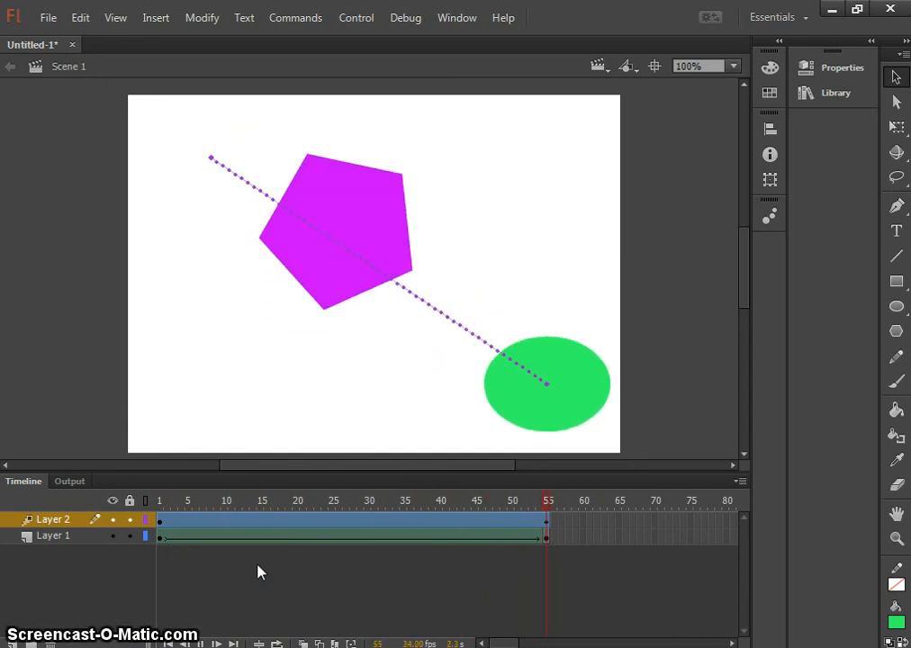
# Step: Bend the oval's straight motion path into a curve passing below the pentagon and play the animation
pyautogui.click(275, 236)
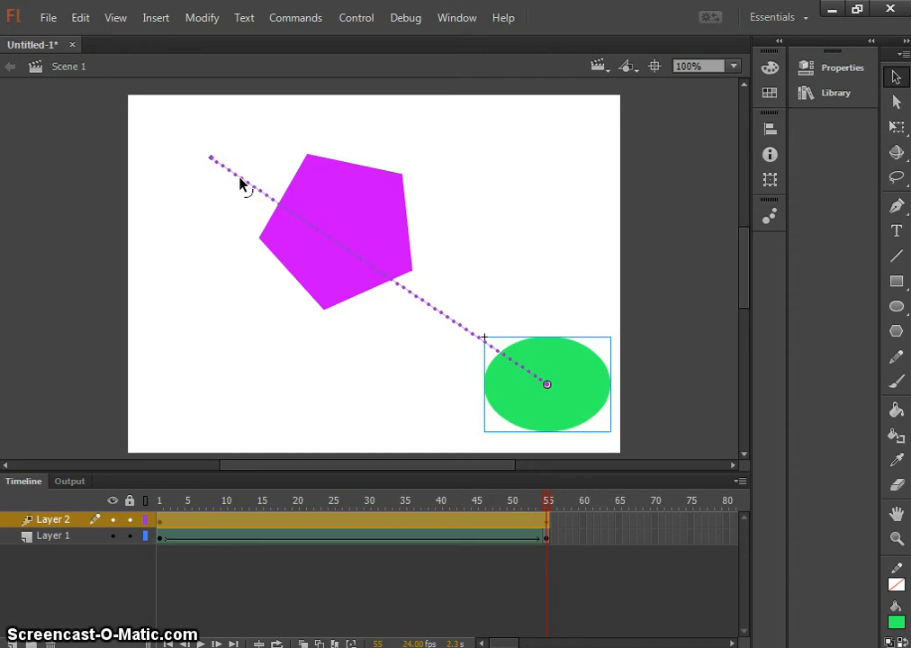
pyautogui.moveTo(292, 213); pyautogui.dragTo(306, 383)
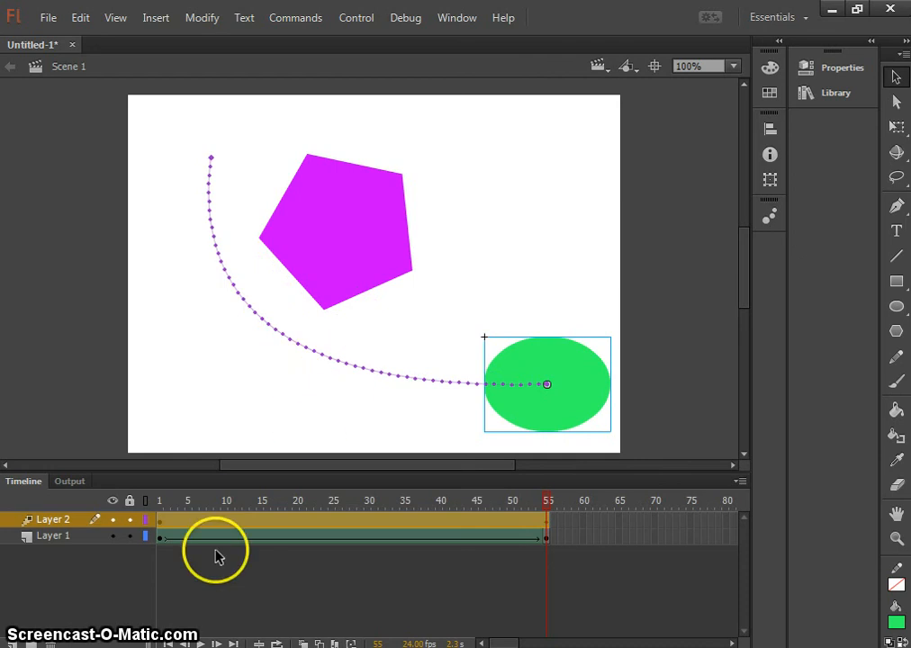
pyautogui.click(200, 643)
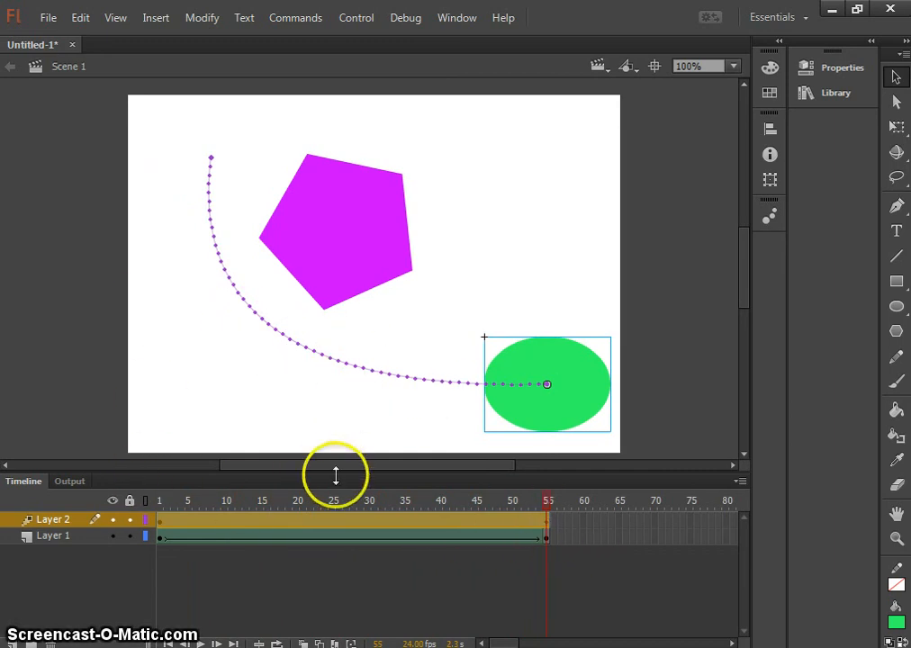
# Step: Move the green oval to the upper middle of the stage at frame 24 of Layer 2
pyautogui.click(323, 522)
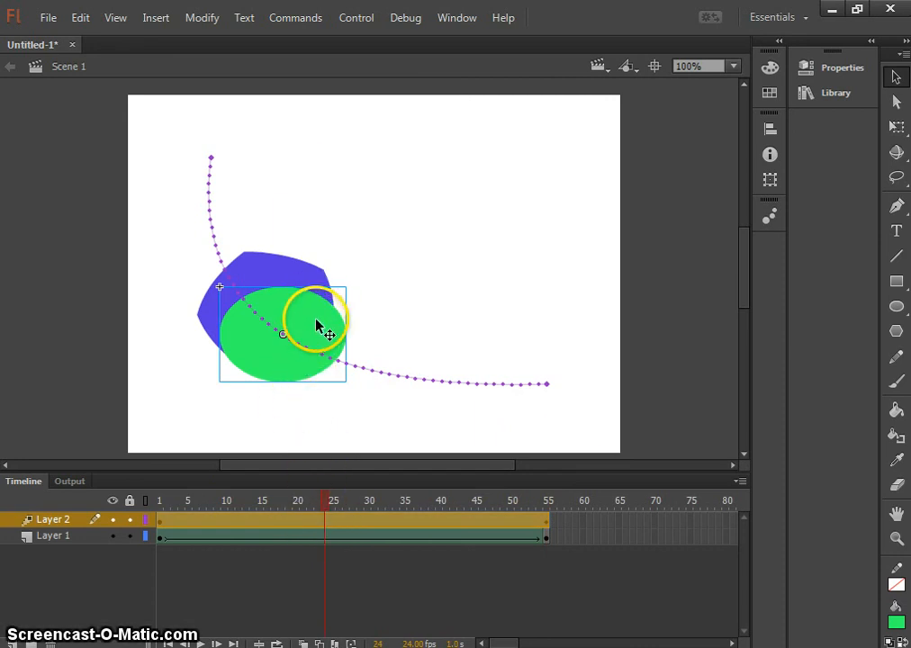
pyautogui.moveTo(321, 325); pyautogui.dragTo(417, 168)
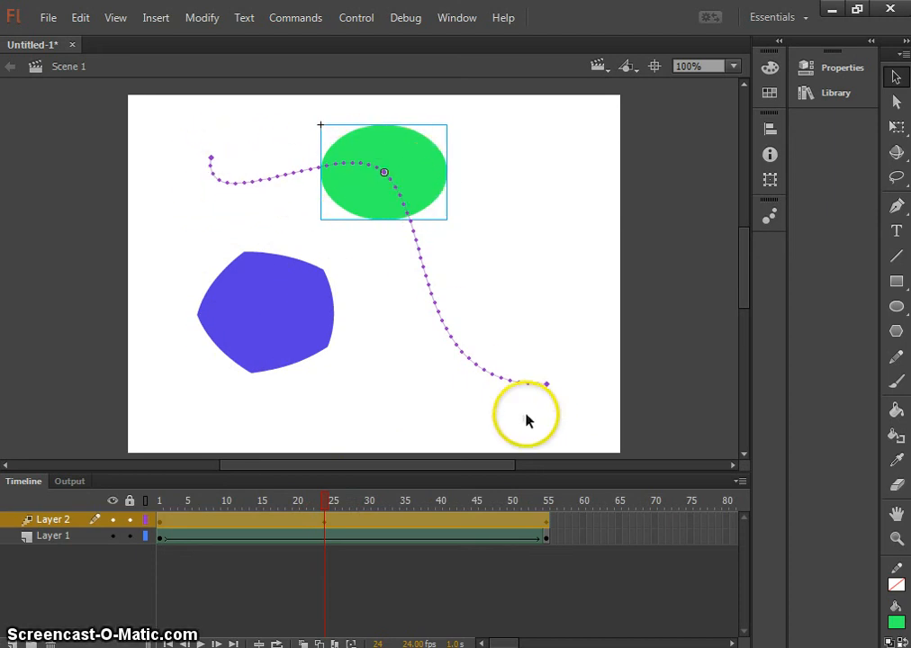
pyautogui.click(338, 528)
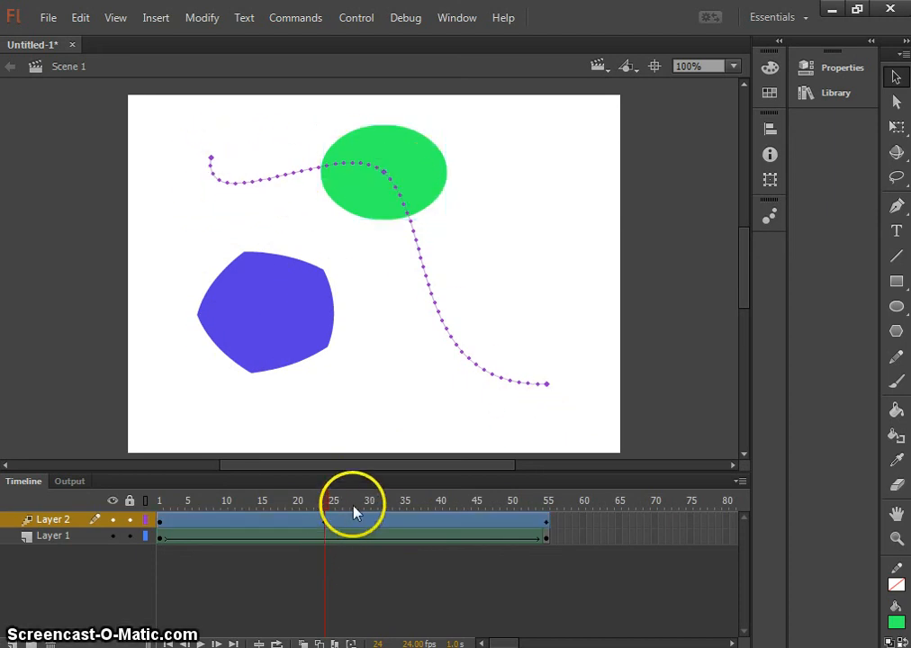
# Step: Scrub the playhead around the new keyframe and replay the animation from frame 1
pyautogui.moveTo(325, 500); pyautogui.dragTo(351, 500)
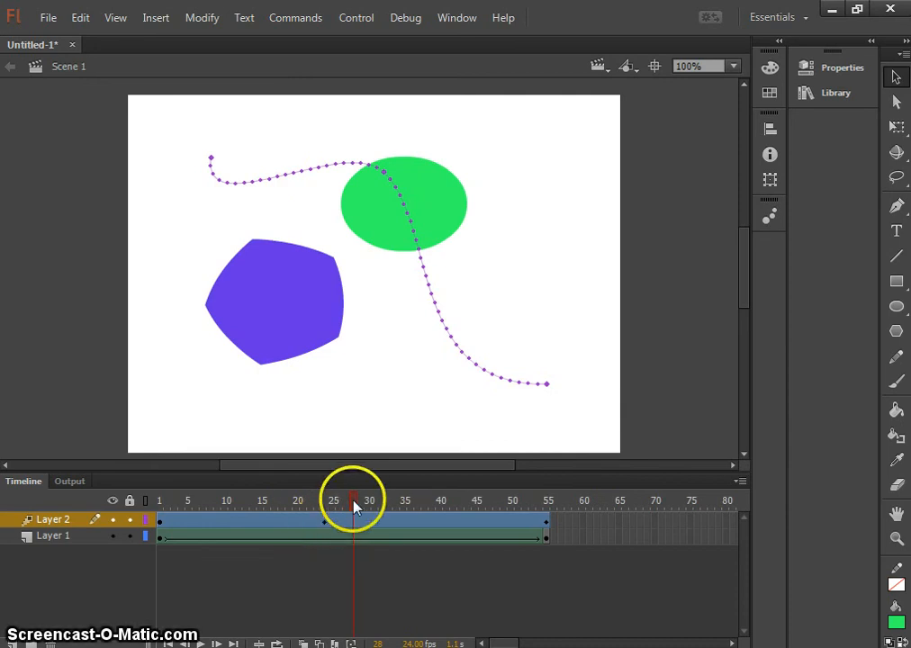
pyautogui.moveTo(354, 507); pyautogui.dragTo(310, 503)
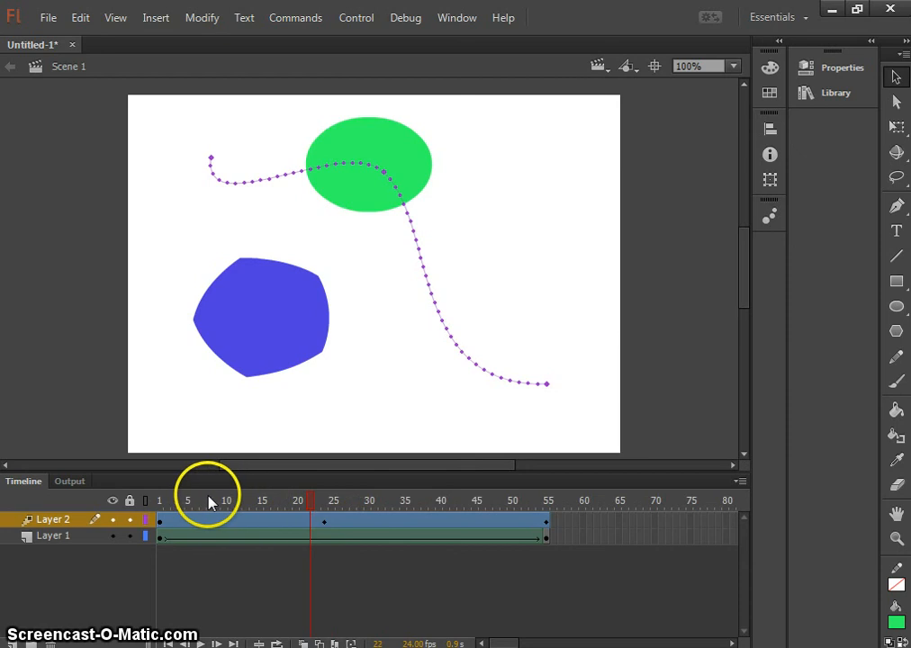
pyautogui.click(209, 501)
pyautogui.click(169, 643)
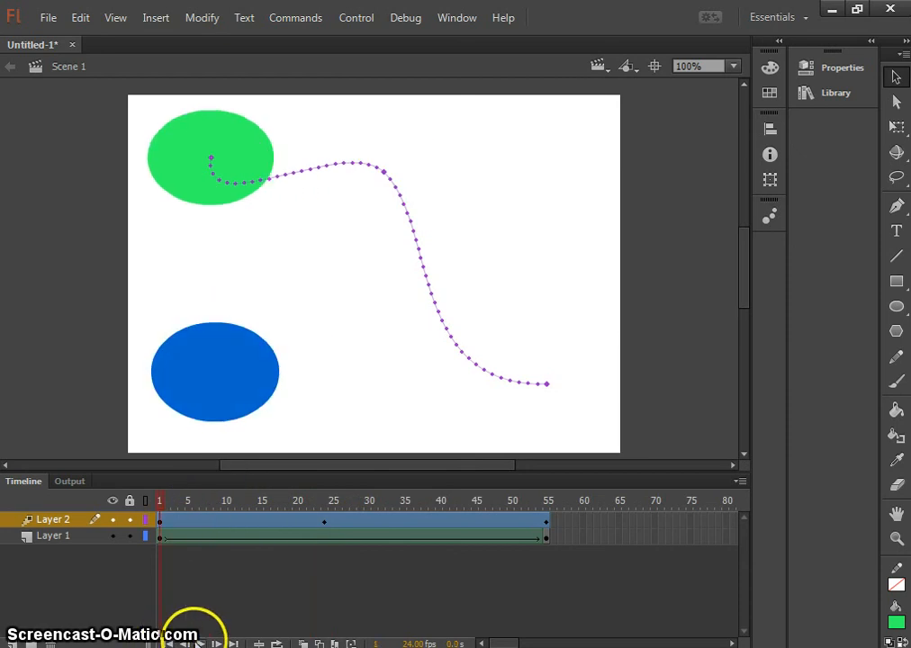
pyautogui.press('Return')
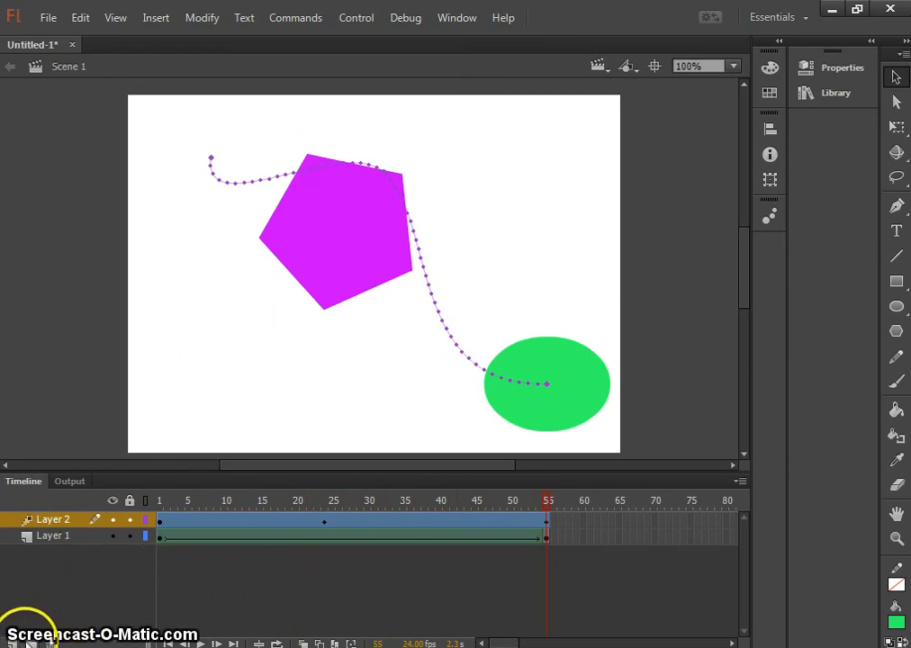
# Step: Add a new layer above Layer 2 and go to its first frame
pyautogui.click(12, 642)
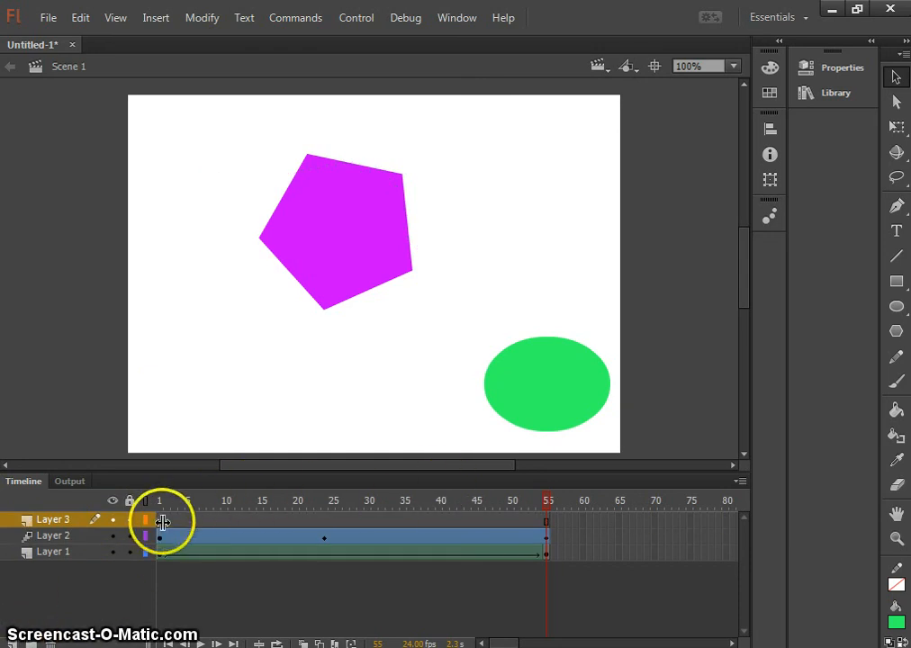
pyautogui.press('F5')
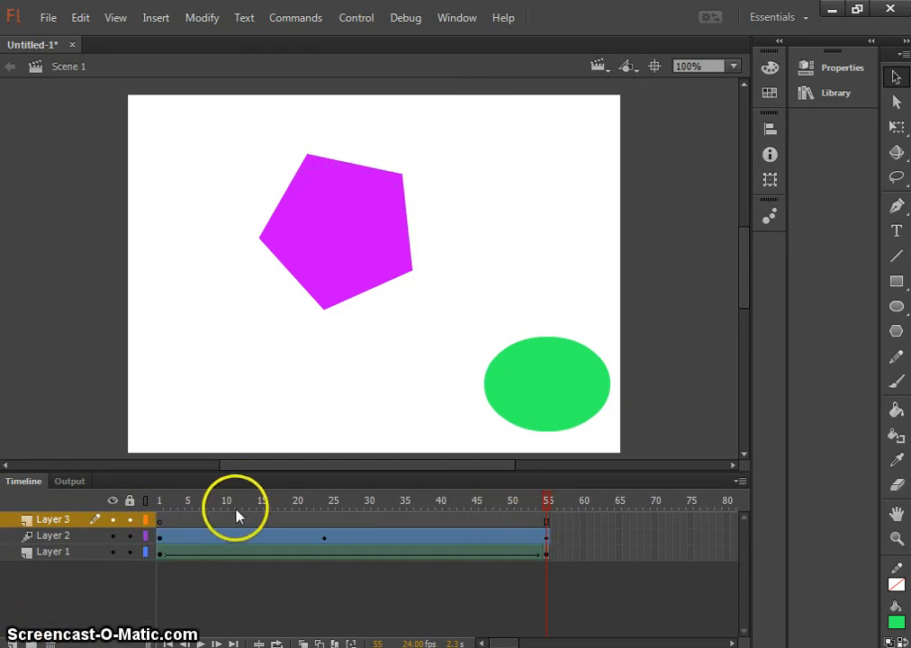
pyautogui.click(160, 523)
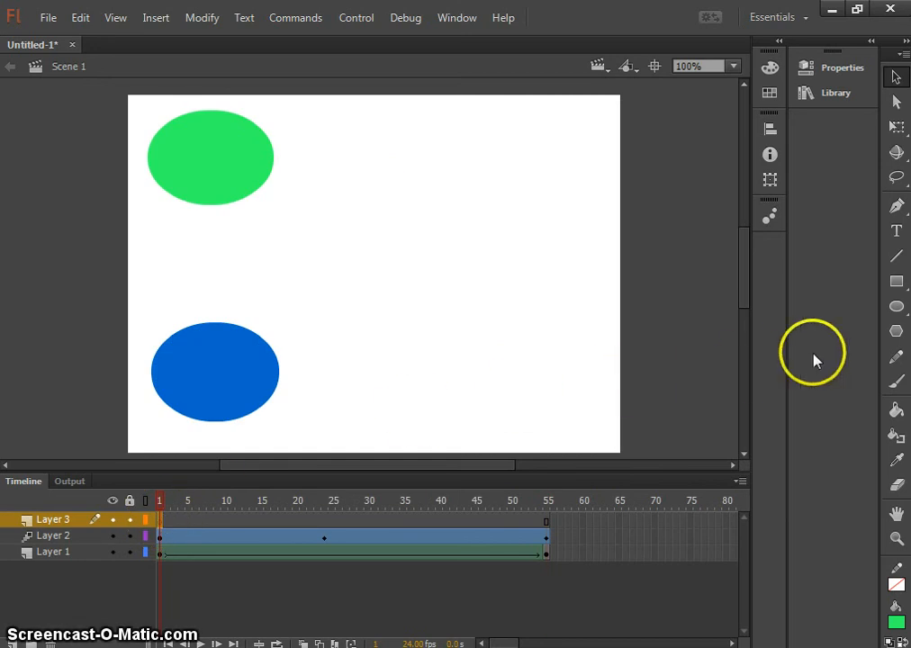
# Step: Draw two full-height green rectangles on Layer 3 covering the stage's left and right parts, leaving a vertical gap between them
pyautogui.click(897, 285)
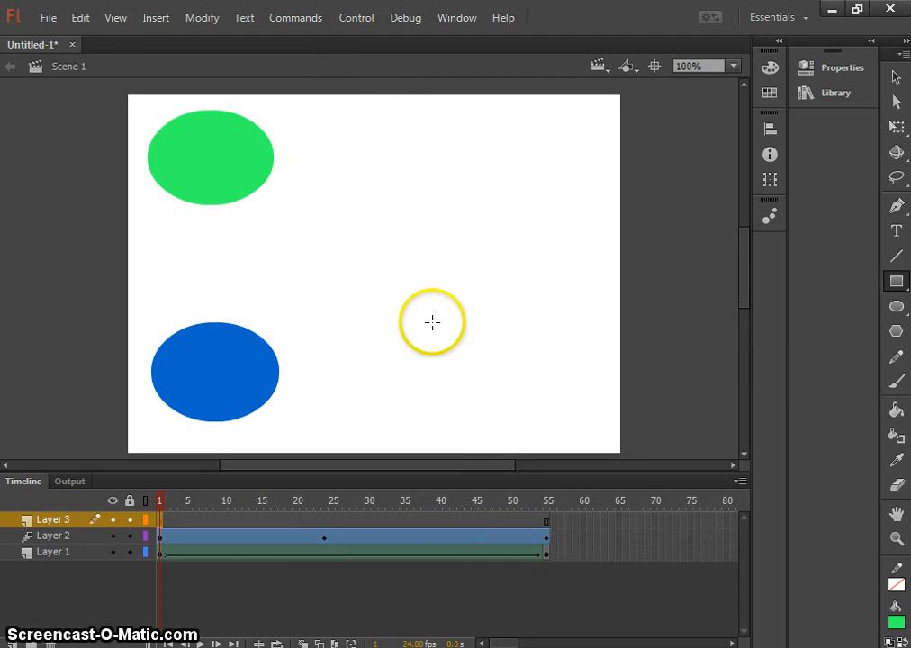
pyautogui.moveTo(437, 442); pyautogui.dragTo(439, 454)
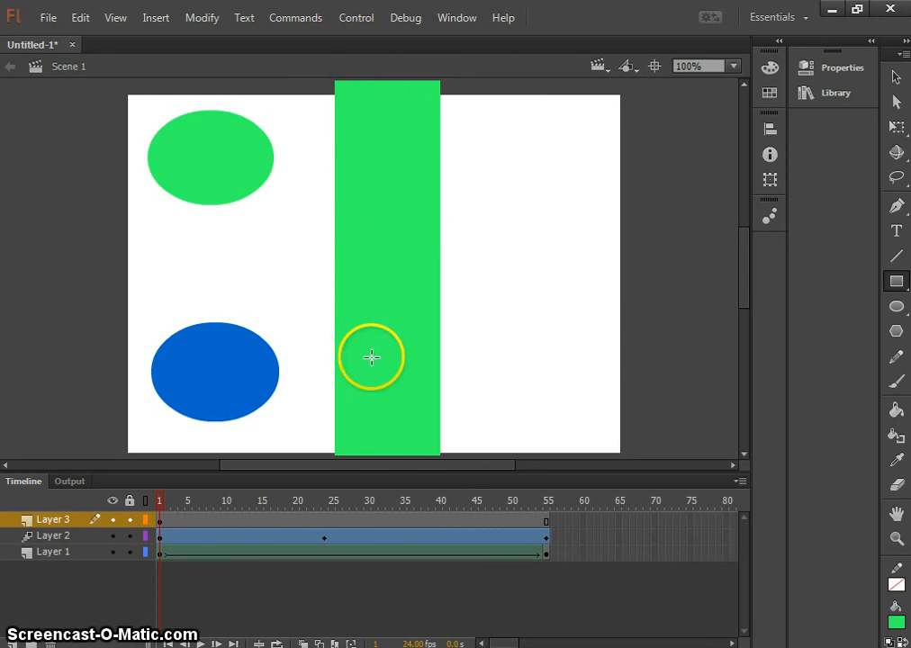
pyautogui.hotkey('ctrl', 'z')
pyautogui.moveTo(414, 84); pyautogui.dragTo(625, 452)
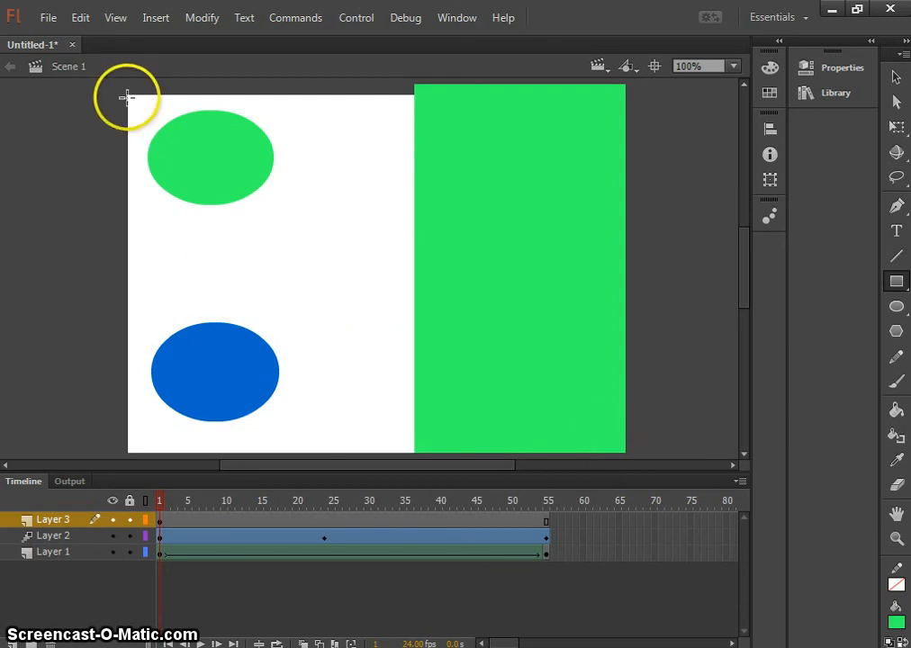
pyautogui.moveTo(267, 359); pyautogui.dragTo(305, 459)
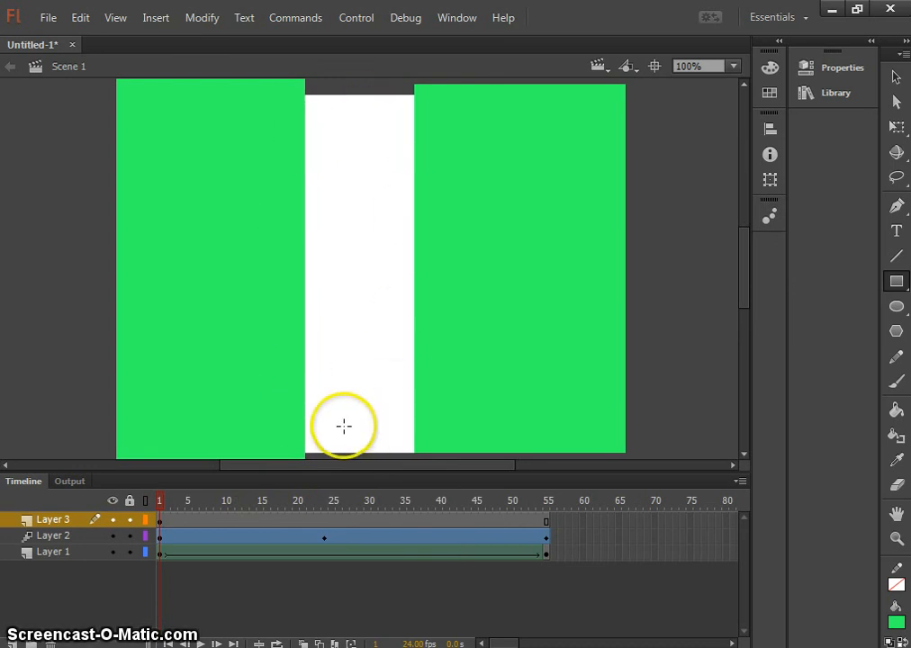
# Step: Turn Layer 3 into a mask for Layer 2 and play the animation
pyautogui.rightClick(55, 526)
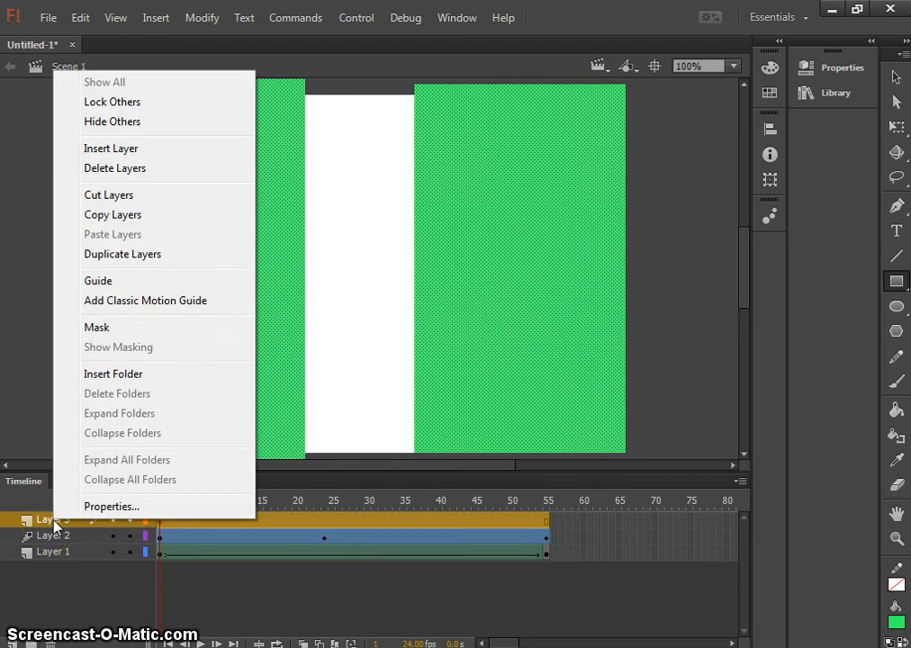
pyautogui.click(97, 328)
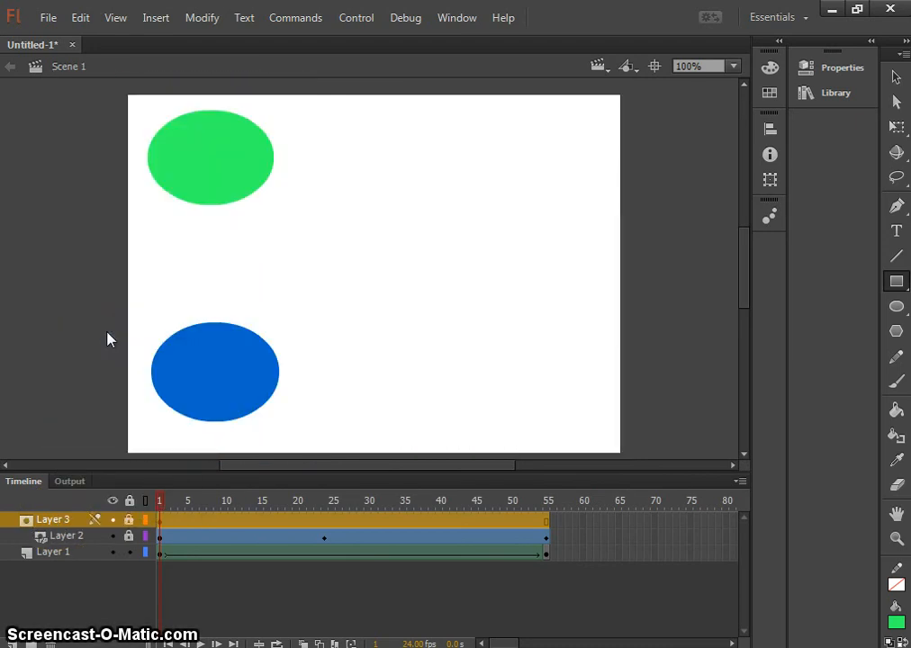
pyautogui.moveTo(123, 216)
pyautogui.mouseDown()
pyautogui.moveTo(251, 181)
pyautogui.moveTo(232, 147)
pyautogui.mouseUp()
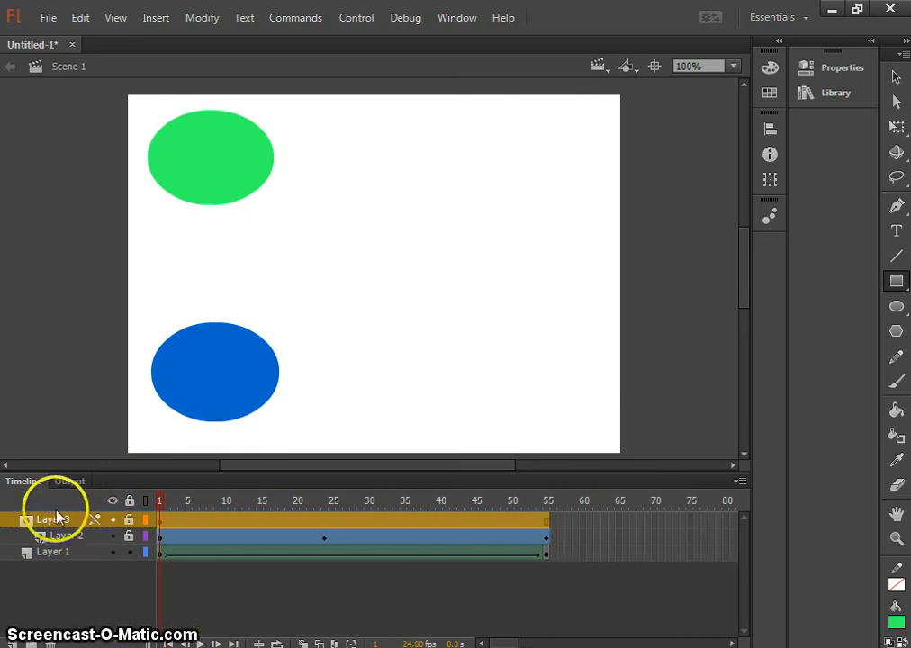
pyautogui.click(199, 643)
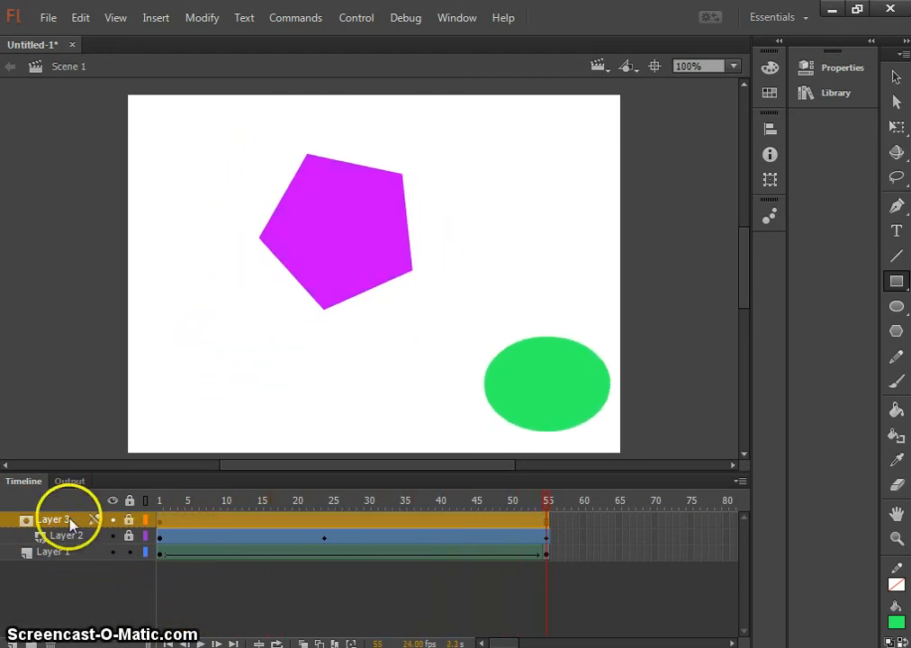
# Step: Move Layer 1 under the Layer 3 mask, below Layer 2, so that it is masked too
pyautogui.click(51, 553)
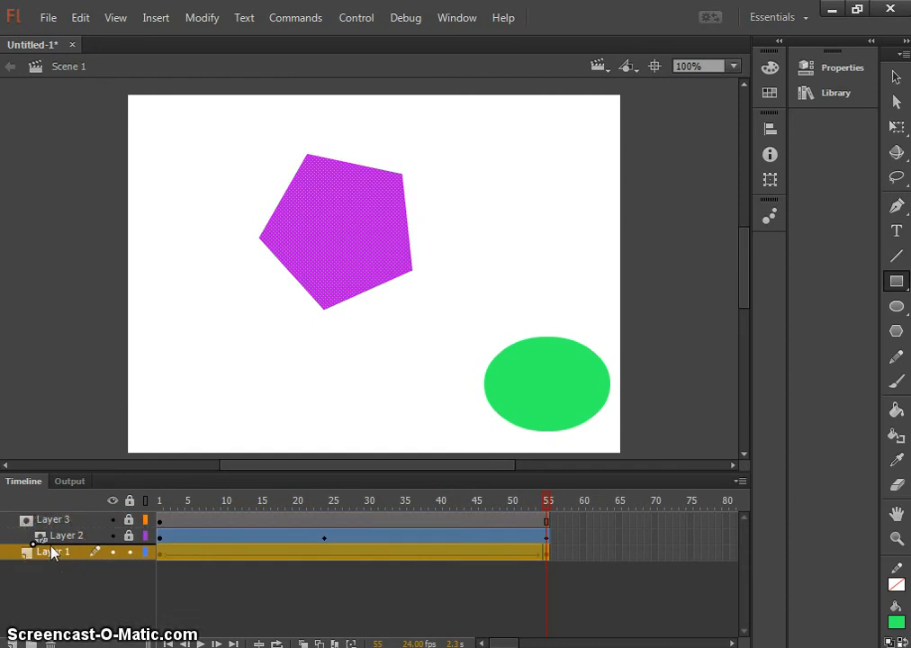
pyautogui.click(36, 546)
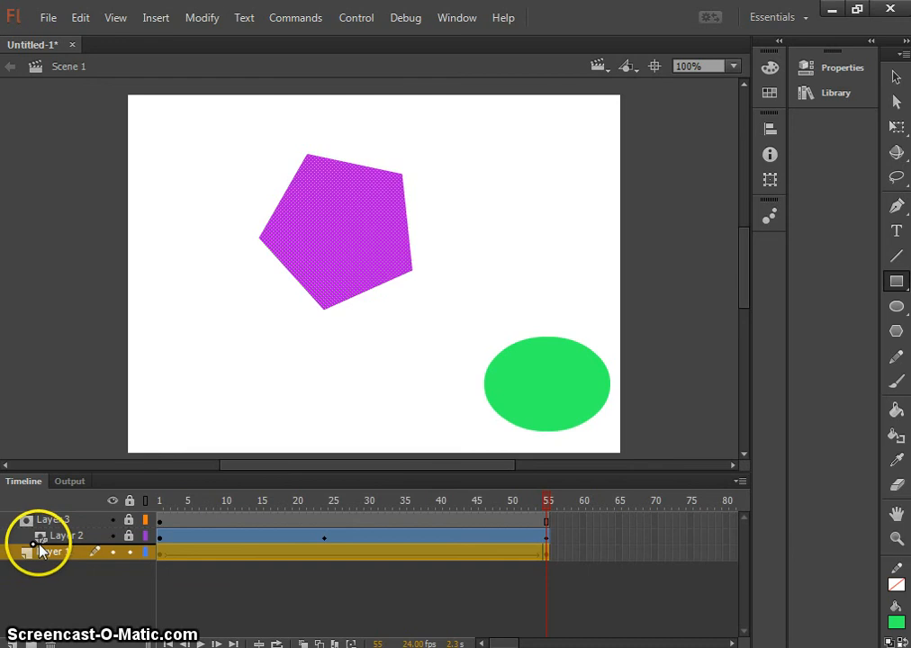
pyautogui.moveTo(37, 548); pyautogui.dragTo(39, 543)
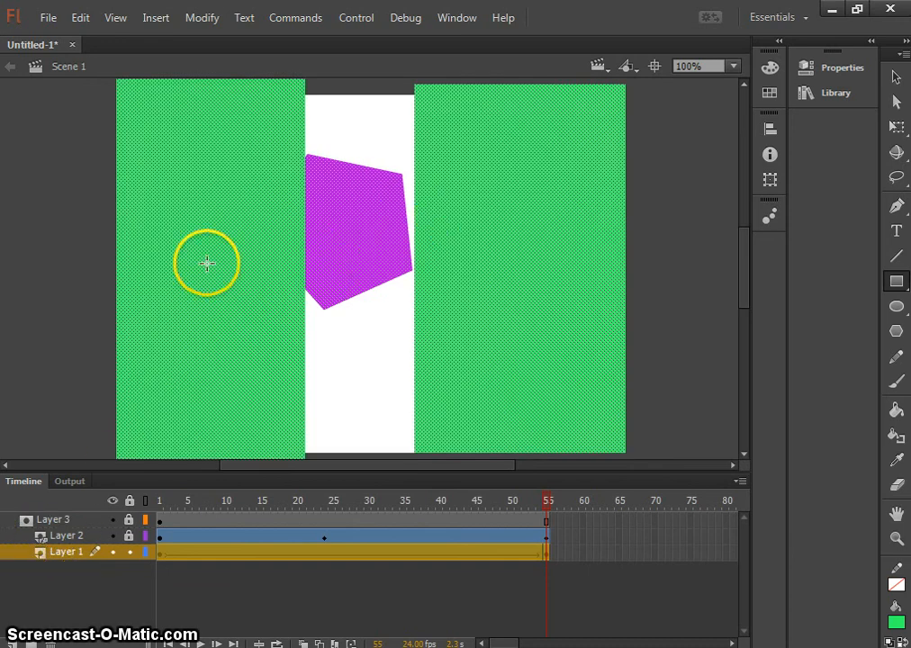
# Step: Show the masking for Layer 1 and play the masked animation
pyautogui.rightClick(67, 557)
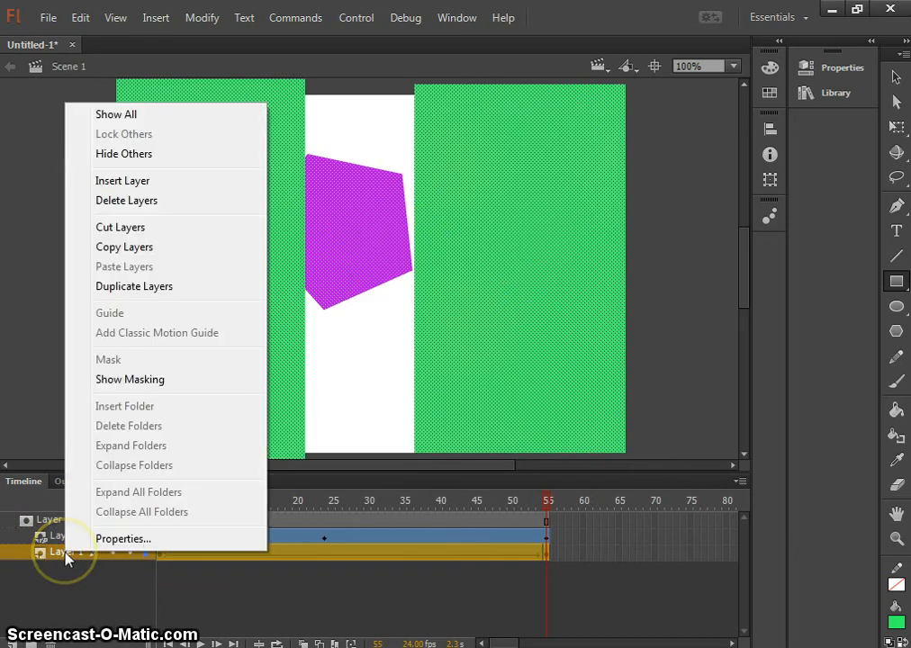
pyautogui.click(124, 380)
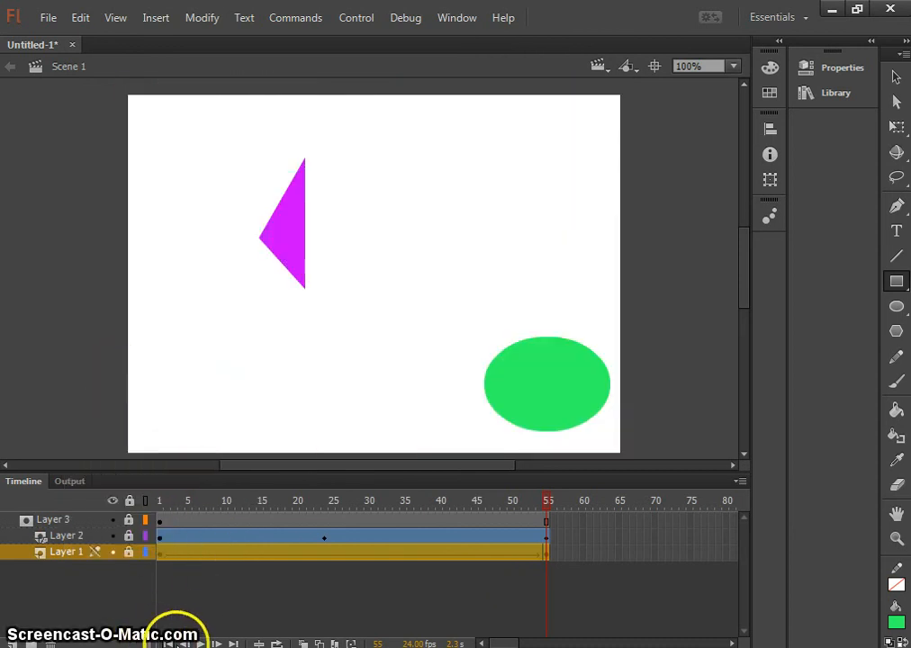
pyautogui.click(200, 643)
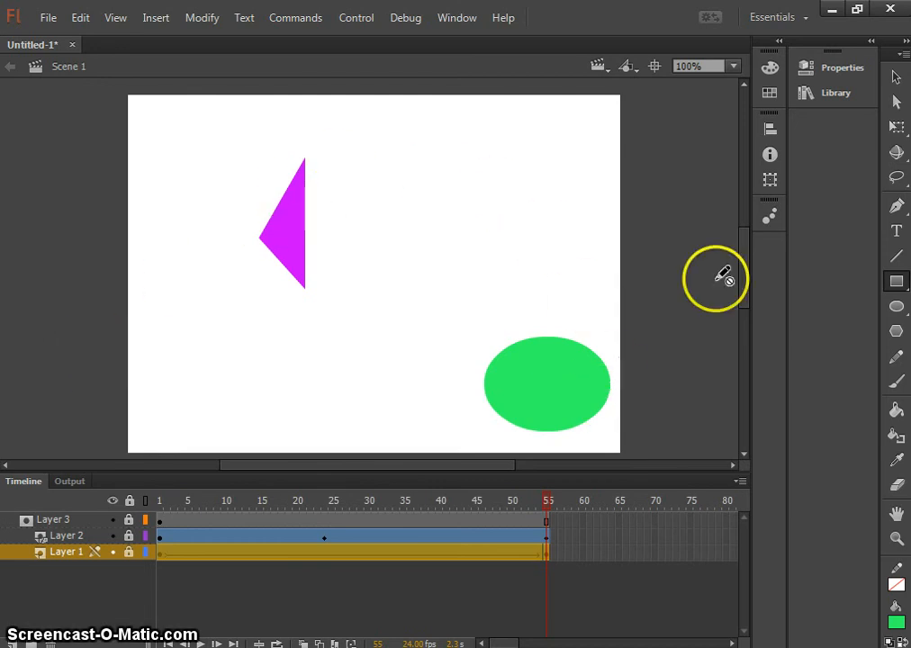
pyautogui.click(896, 79)
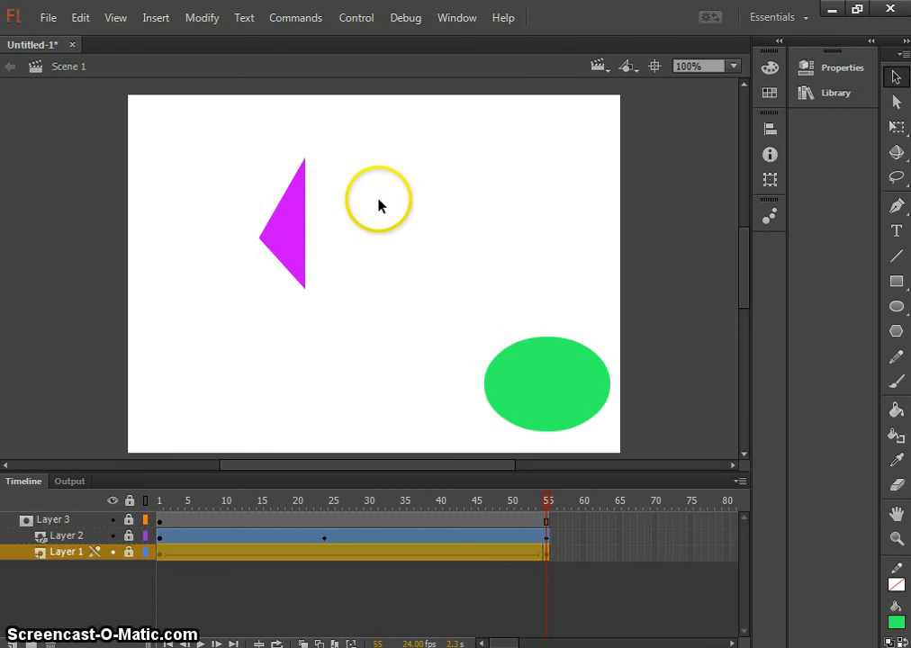
pyautogui.click(126, 551)
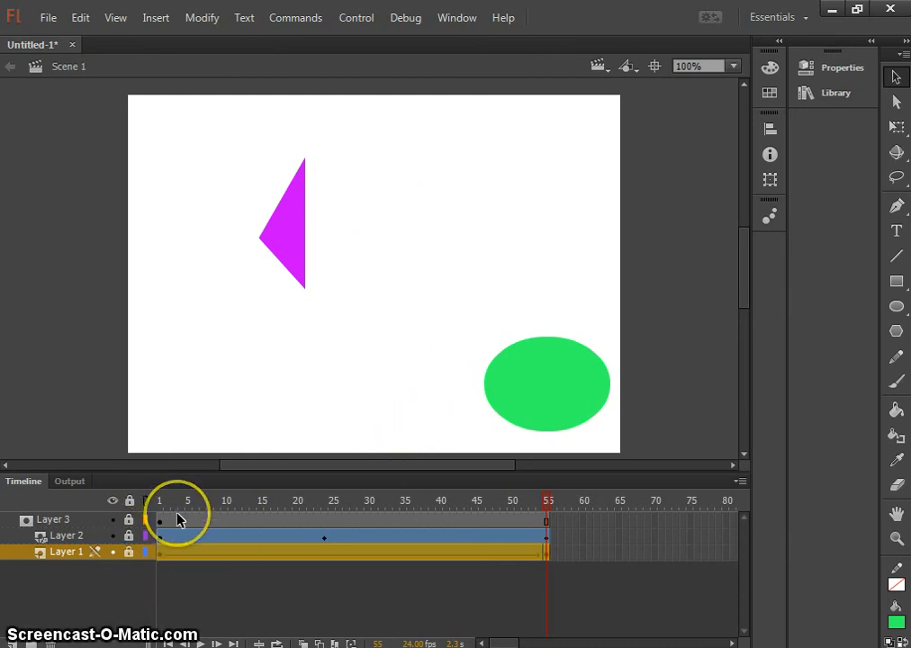